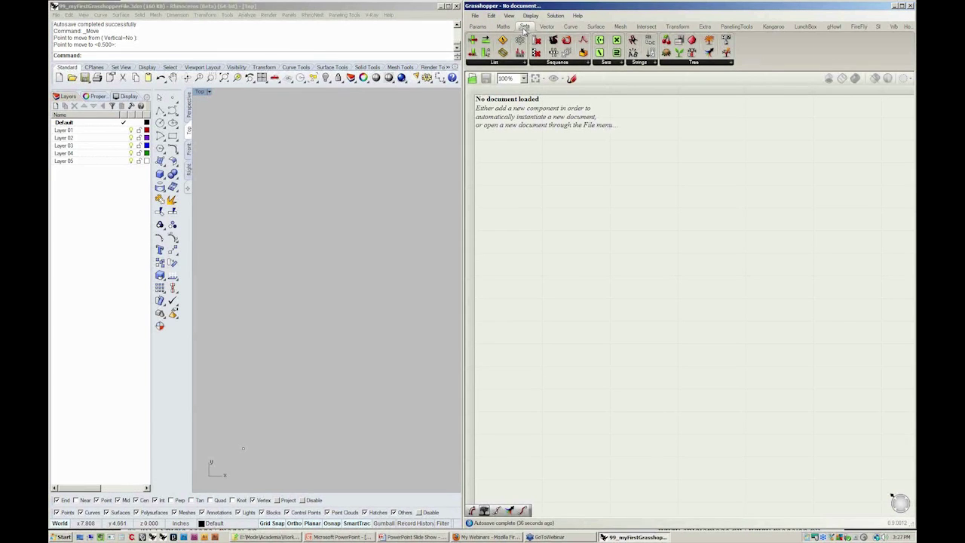
- Place a Range component from the Sequence components on the empty Grasshopper canvas
click(501, 64)
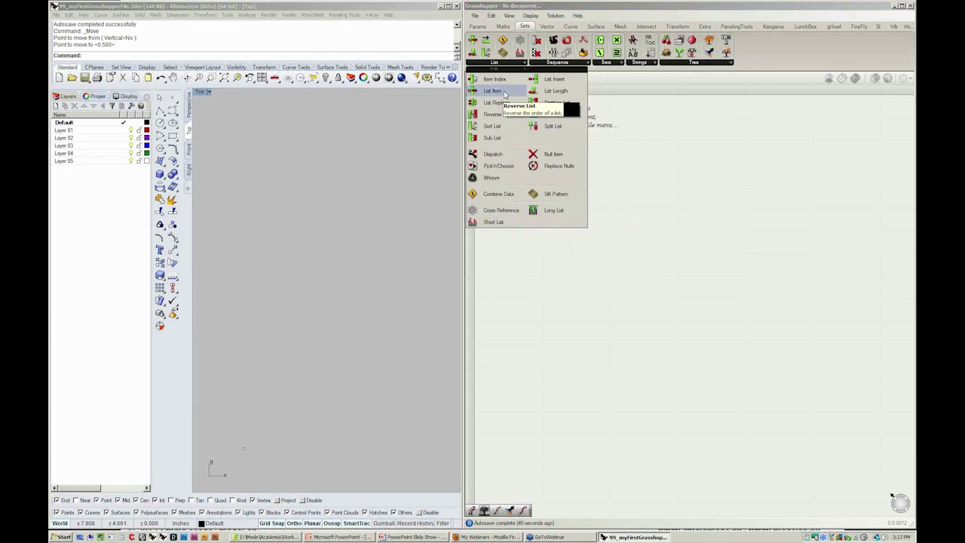
click(552, 64)
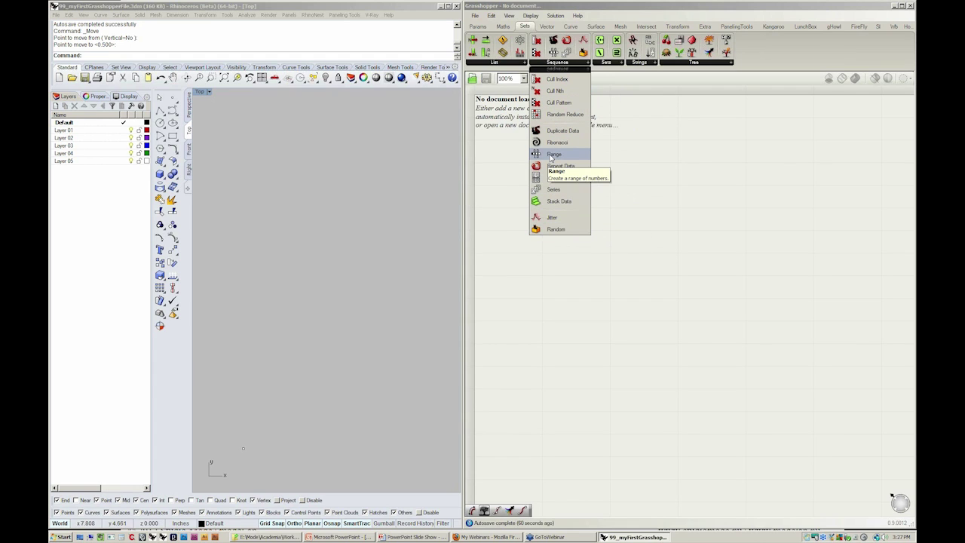
drag(551, 155, 611, 230)
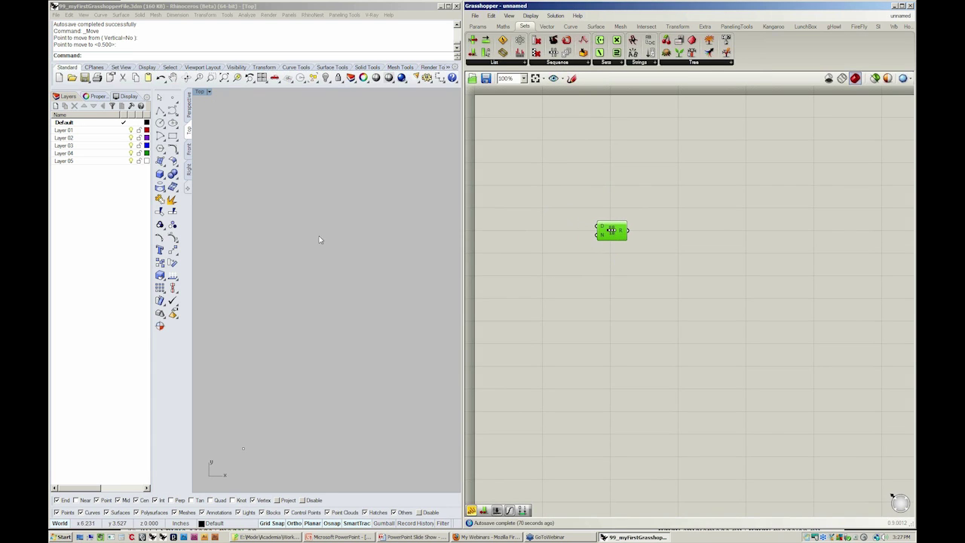
- Delete the three points and the arrow curve near the origin in Rhino's Top viewport
click(340, 298)
ctrl+right_drag(340, 298, 279, 251)
drag(229, 237, 436, 425)
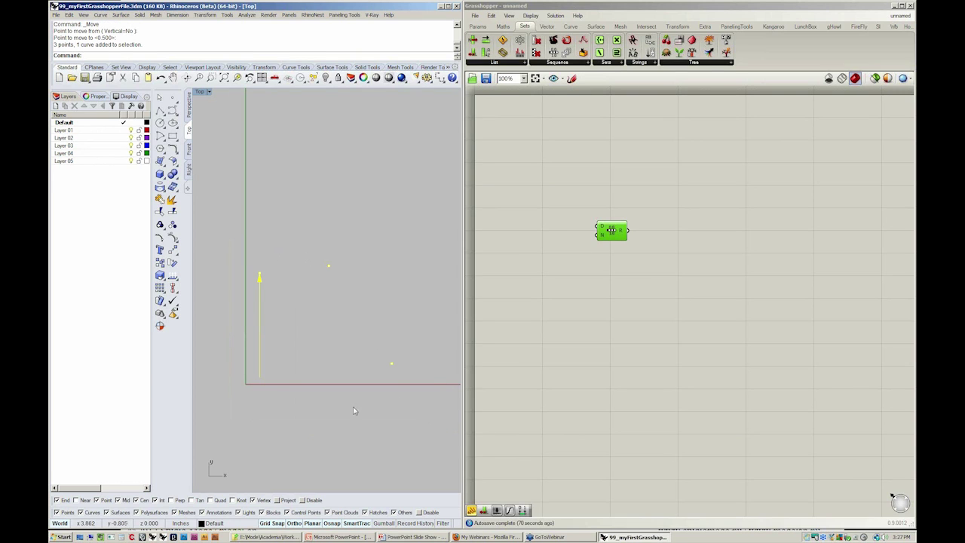
right_drag(353, 410, 329, 411)
text(Delete)
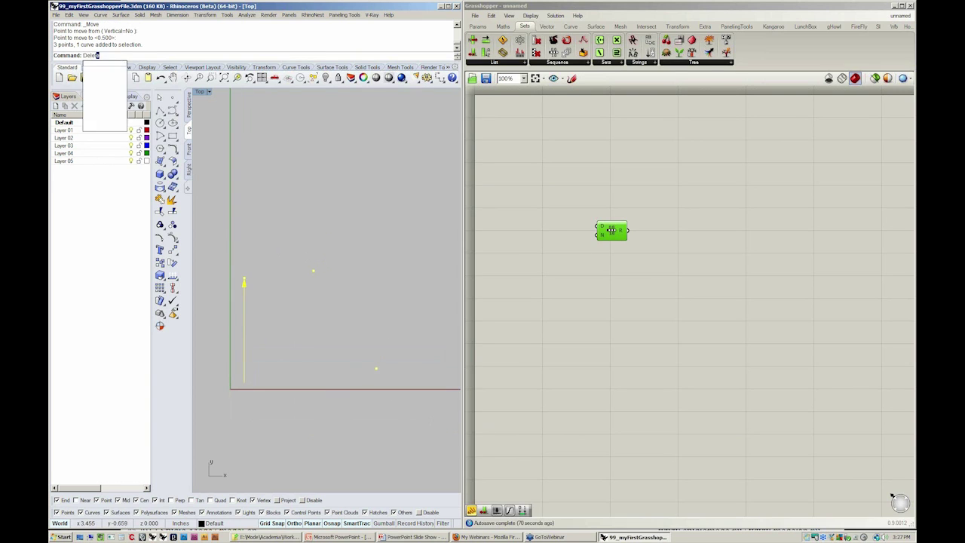
key(Return)
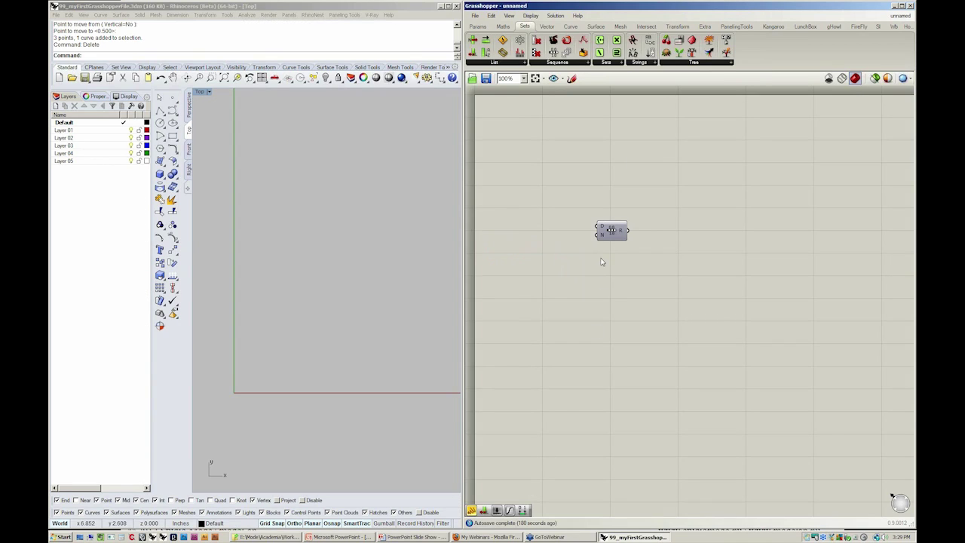
- Add a number slider beside the Range component on the Grasshopper canvas and connect it to the domain input D
scroll(602, 262, up, 5)
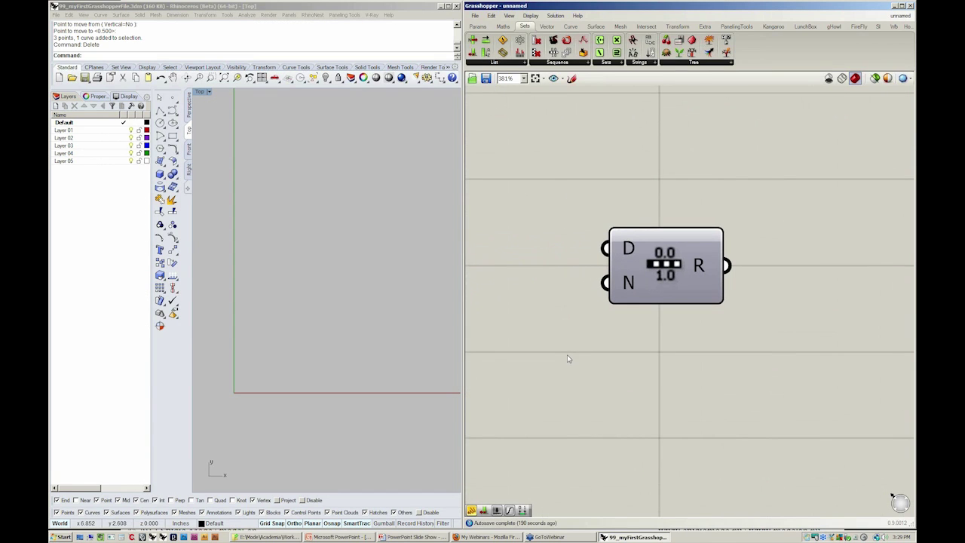
right_drag(567, 344, 686, 347)
scroll(630, 337, down, 3)
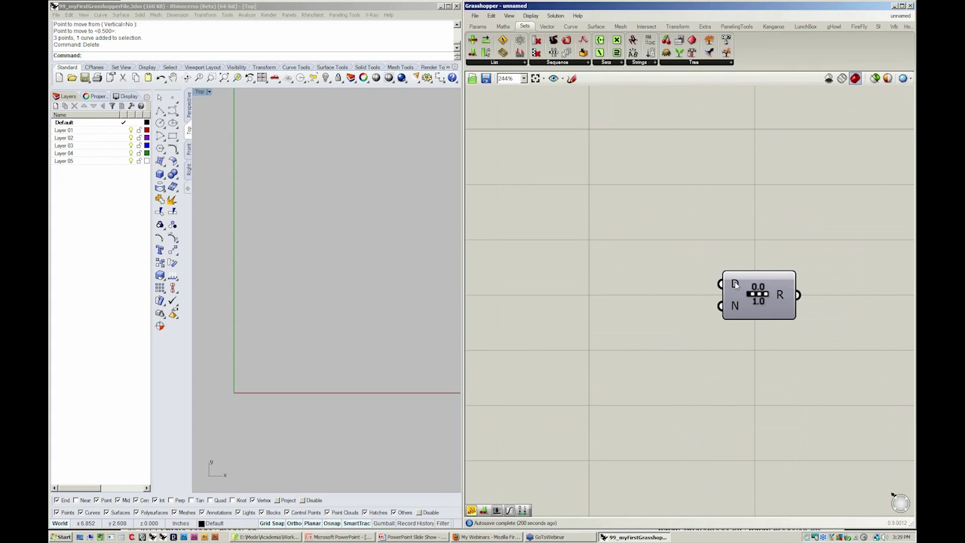
mouse_move(734, 284)
click(480, 27)
click(620, 63)
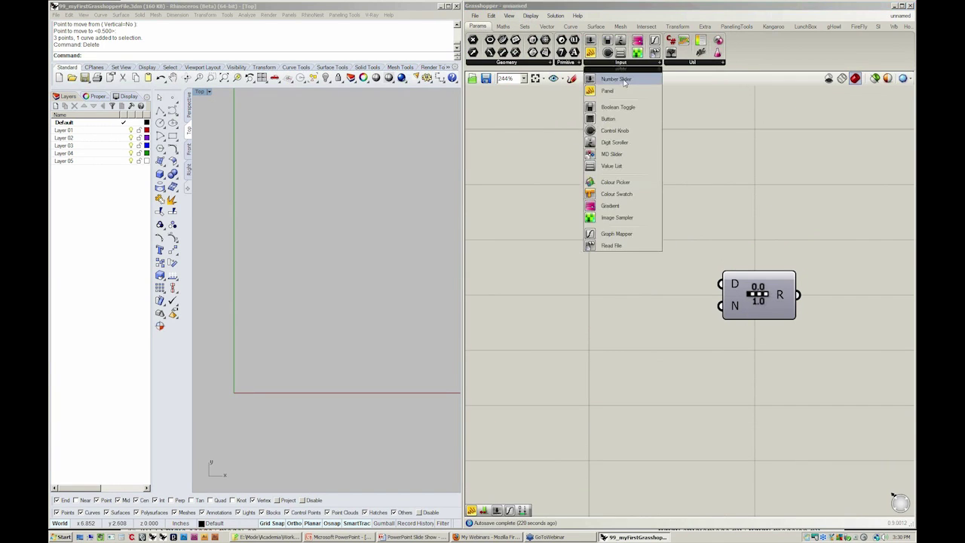
click(622, 79)
click(601, 278)
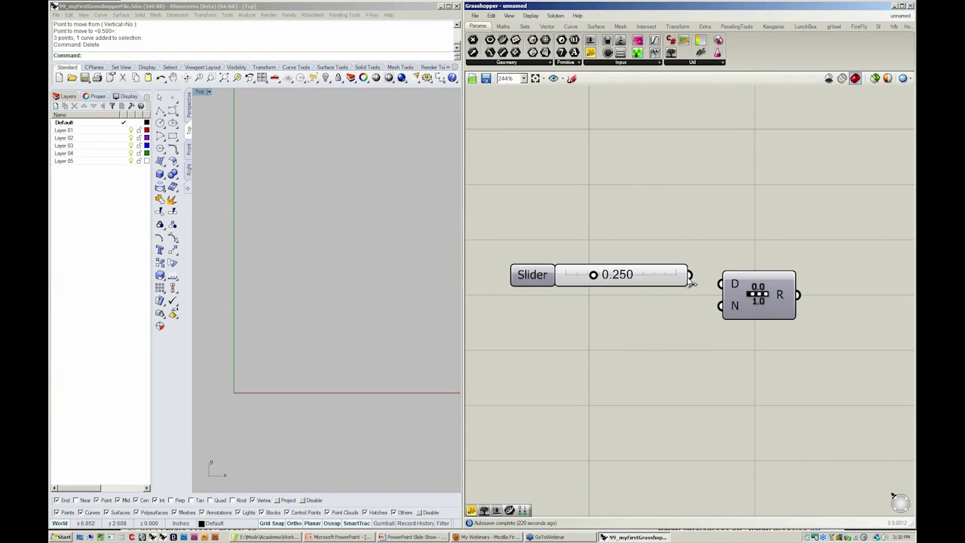
drag(689, 276, 721, 284)
scroll(650, 327, down, 2)
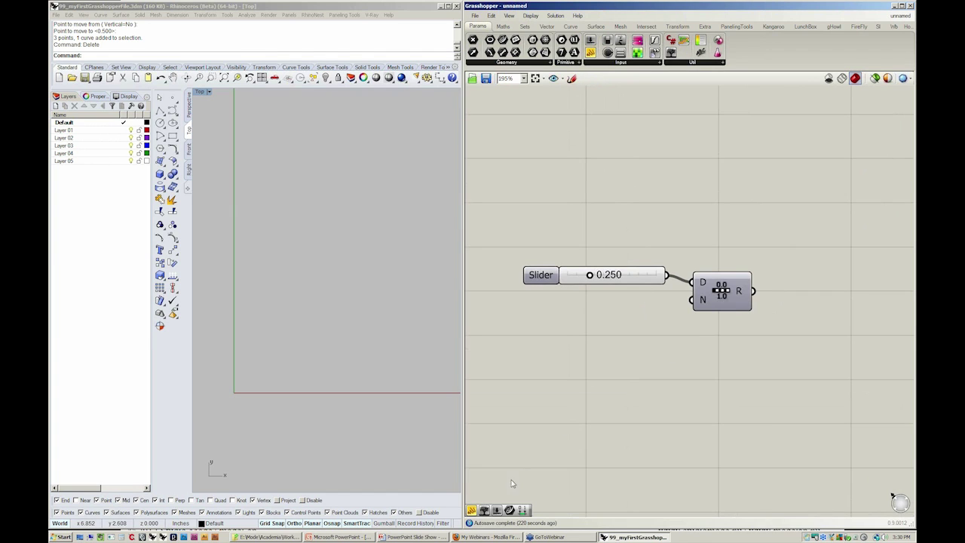
- Add a panel wired to the Range output R, enlarge it to show the whole list, and line it up beside the component
click(620, 62)
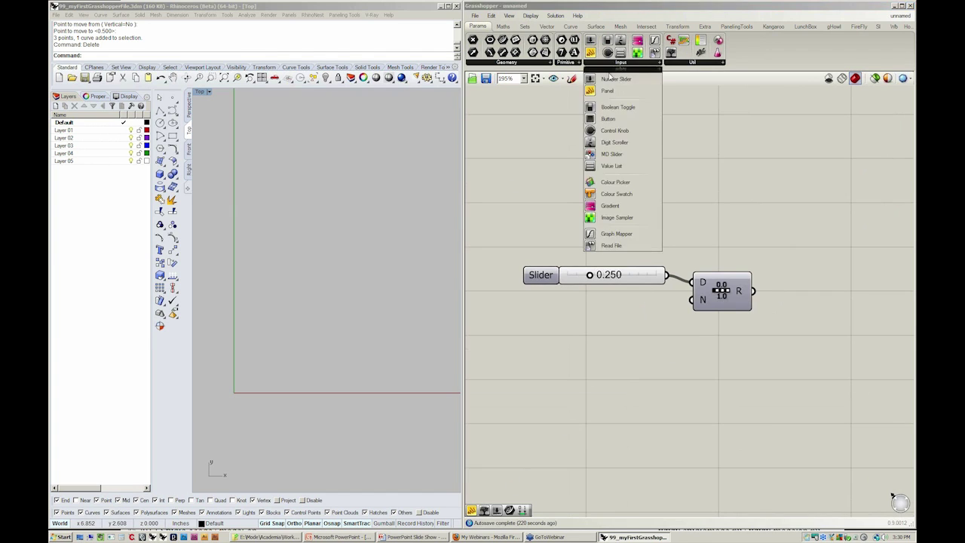
drag(606, 90, 823, 220)
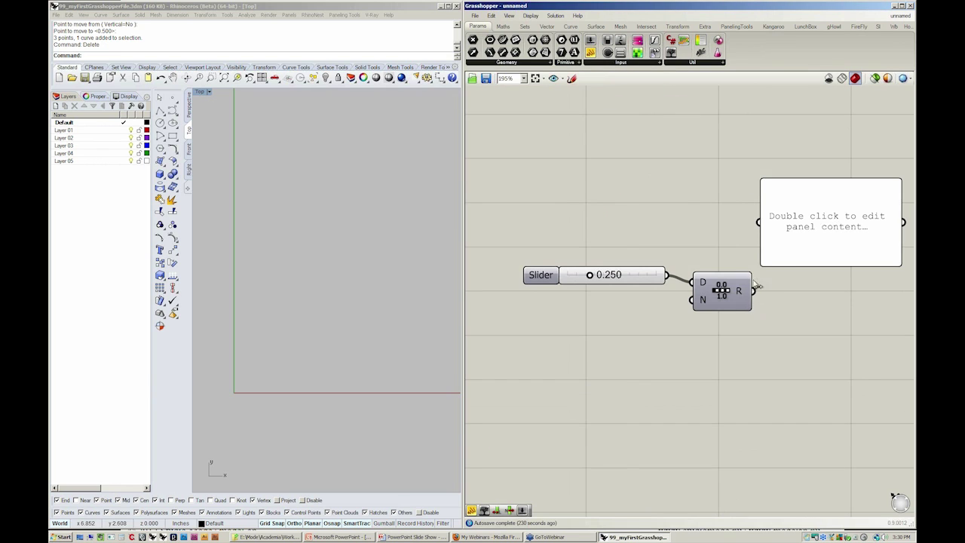
drag(754, 290, 758, 222)
right_drag(758, 222, 685, 202)
drag(791, 254, 792, 449)
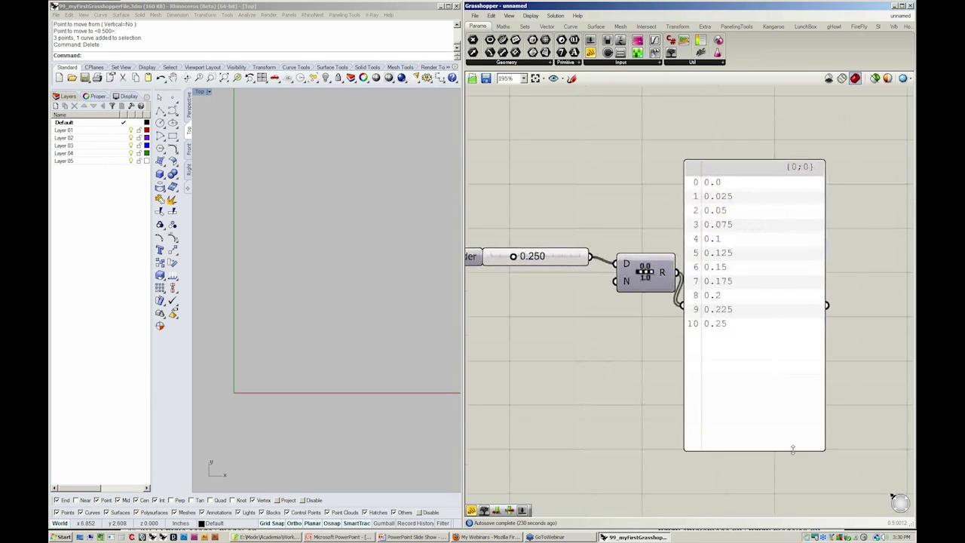
drag(778, 336, 811, 304)
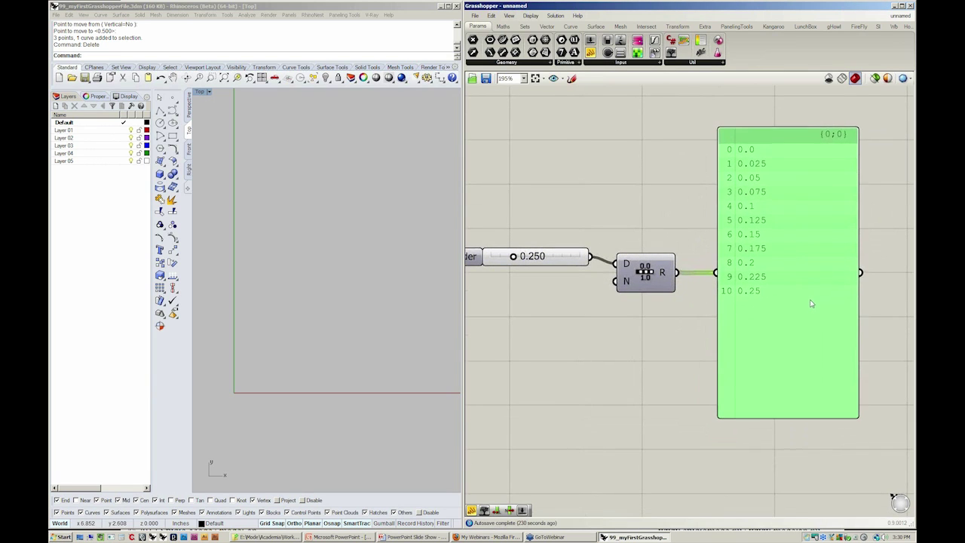
click(599, 317)
right_drag(599, 317, 619, 315)
click(592, 262)
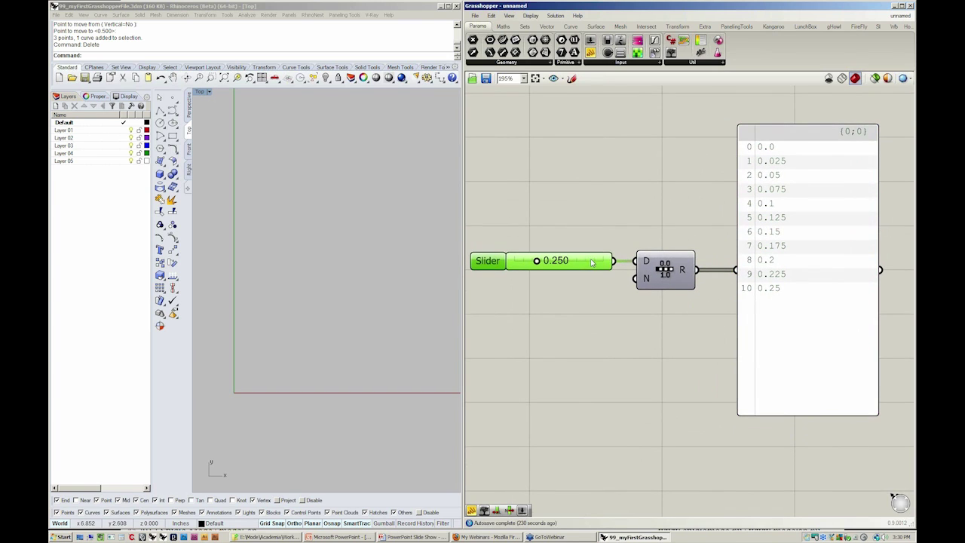
click(602, 234)
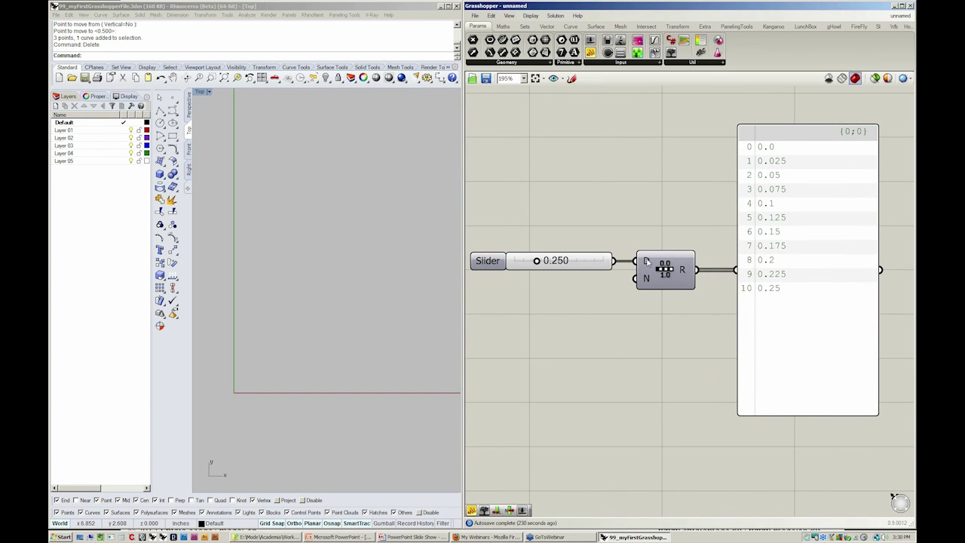
- Place a second number slider directly below the one connected to the Range component
mouse_move(646, 263)
right_drag(680, 316, 742, 322)
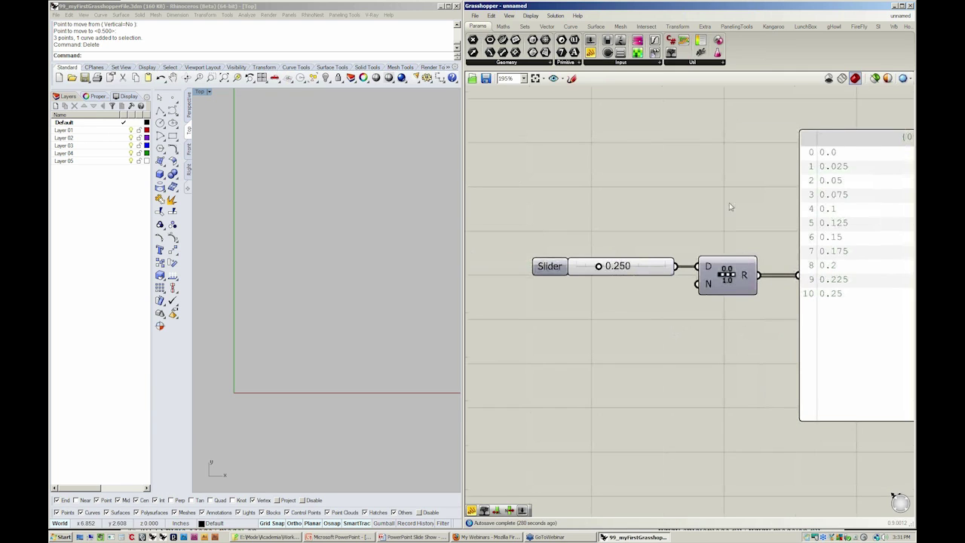
click(639, 65)
drag(623, 84, 599, 299)
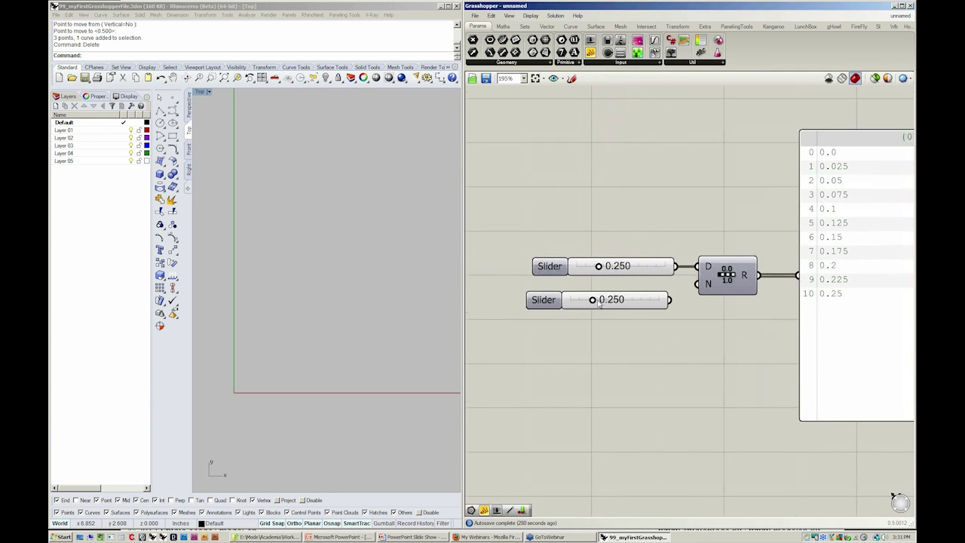
- Configure the lower slider for integer numbers with a minimum of 1 and a maximum of 40
double_click(546, 300)
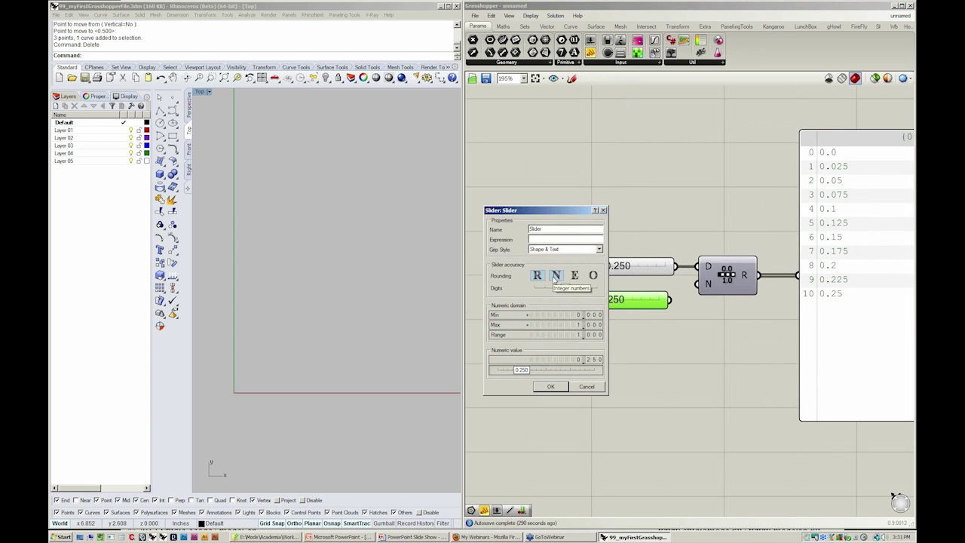
click(555, 276)
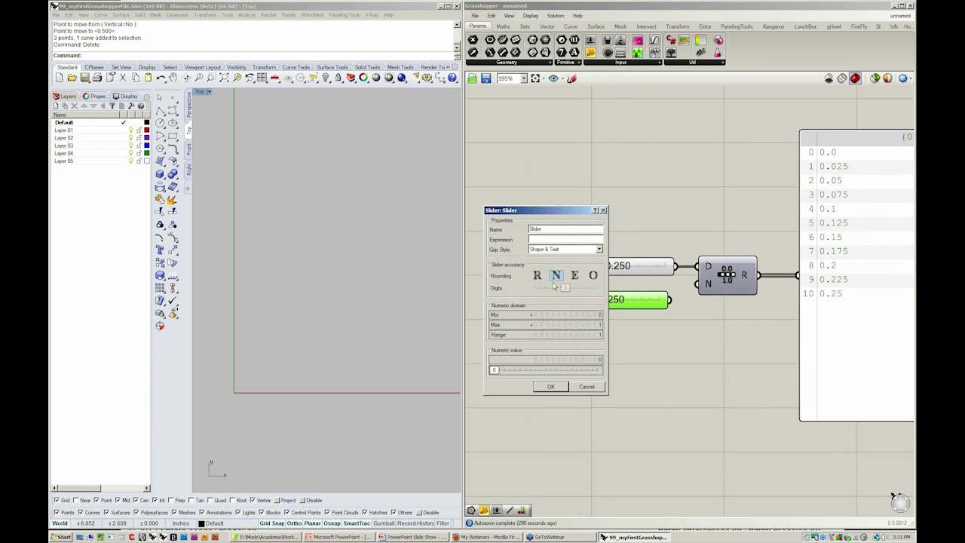
double_click(581, 315)
text(1)
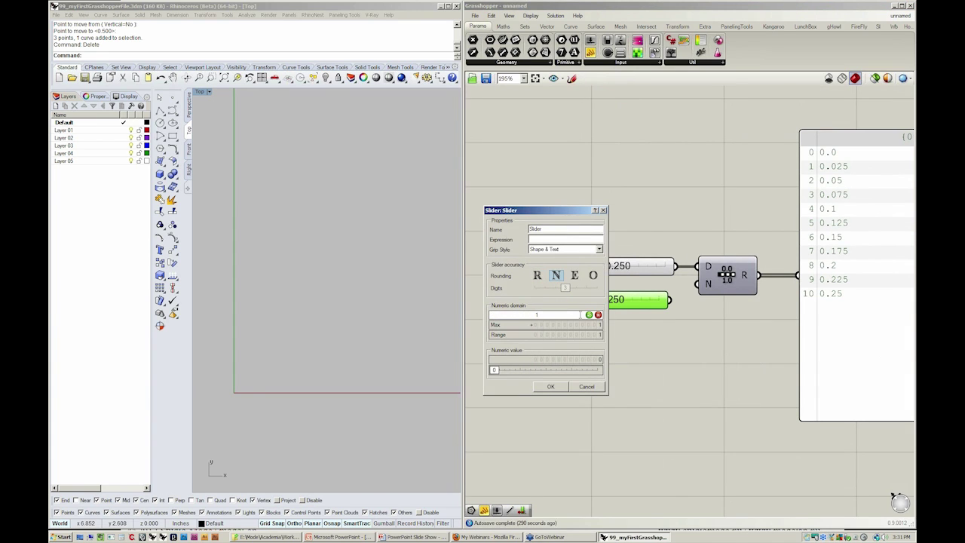
key(Return)
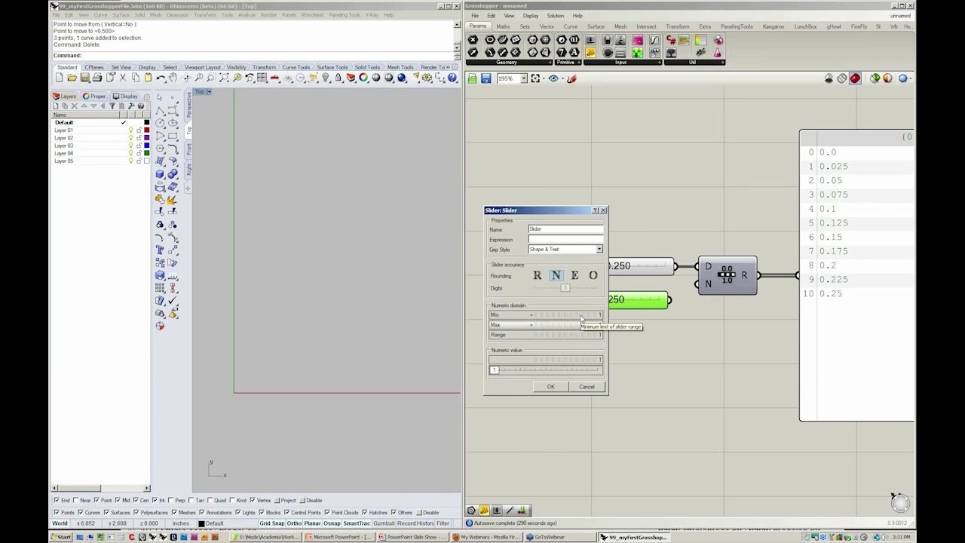
key(Tab)
text(4)
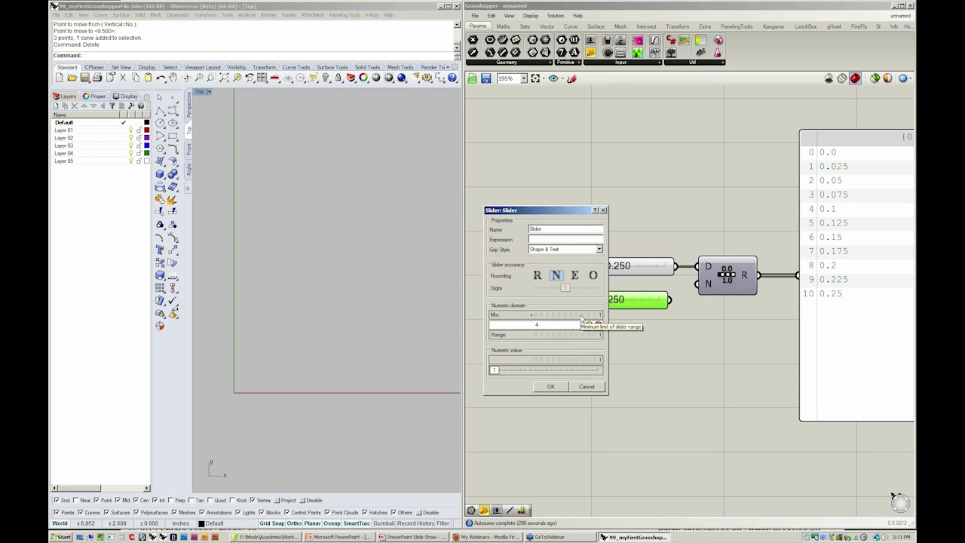
text(0)
key(Return)
click(551, 387)
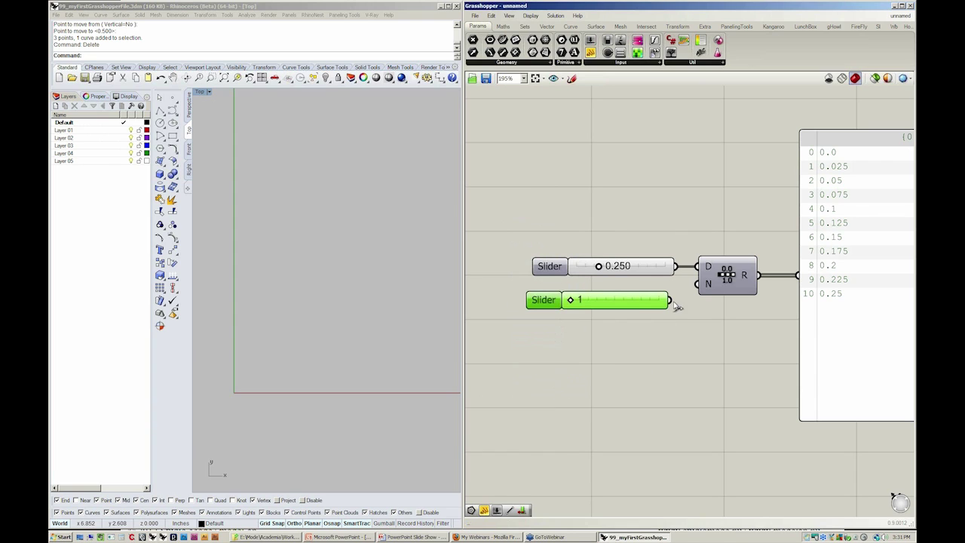
- Connect the integer slider to the Range component's N input and set the slider to 13
drag(697, 285, 678, 305)
scroll(680, 325, down, 2)
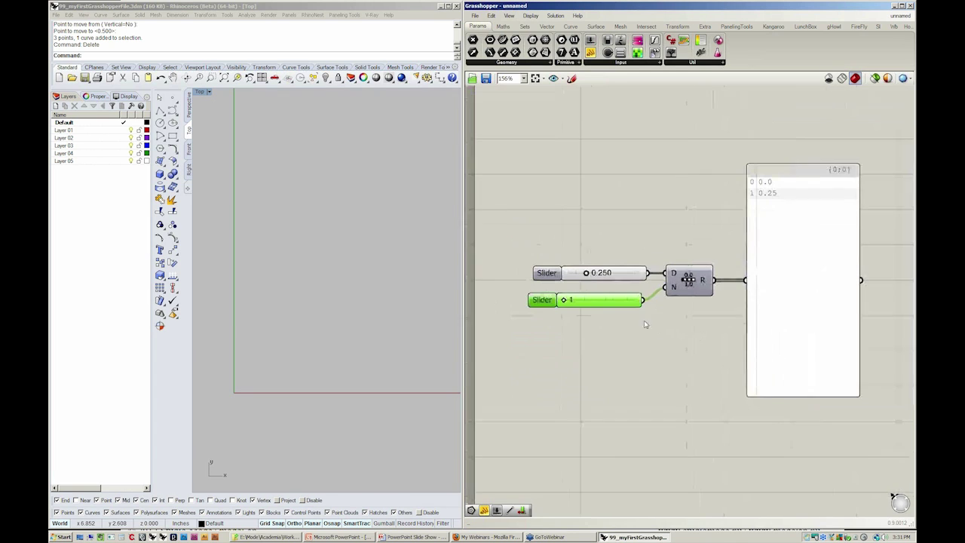
click(634, 343)
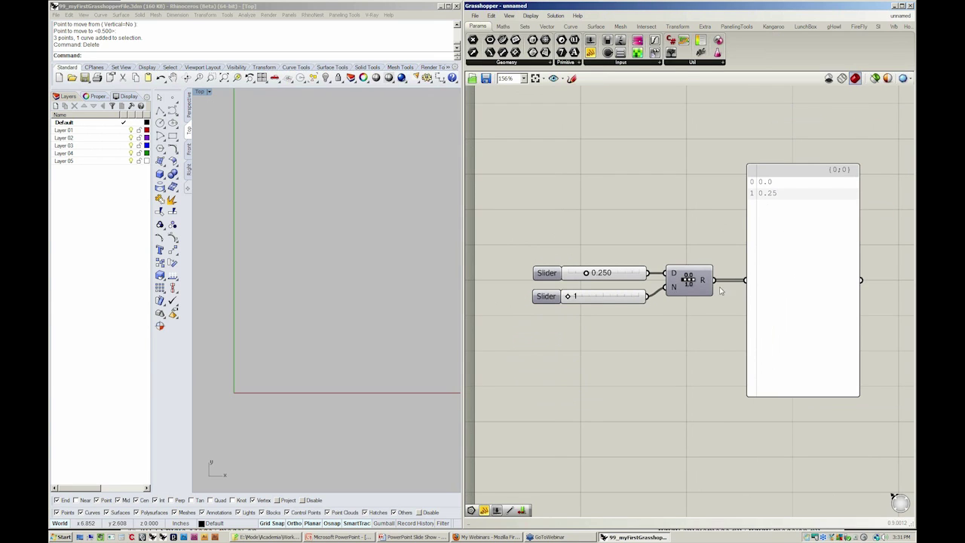
drag(608, 355, 590, 297)
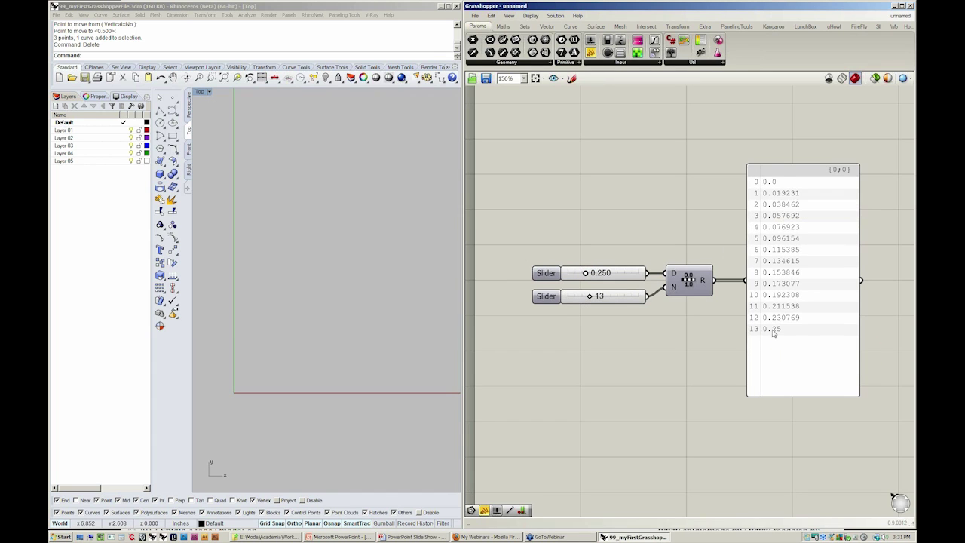
- Delete the panel attached to the Range component's output
key(alt+Tab)
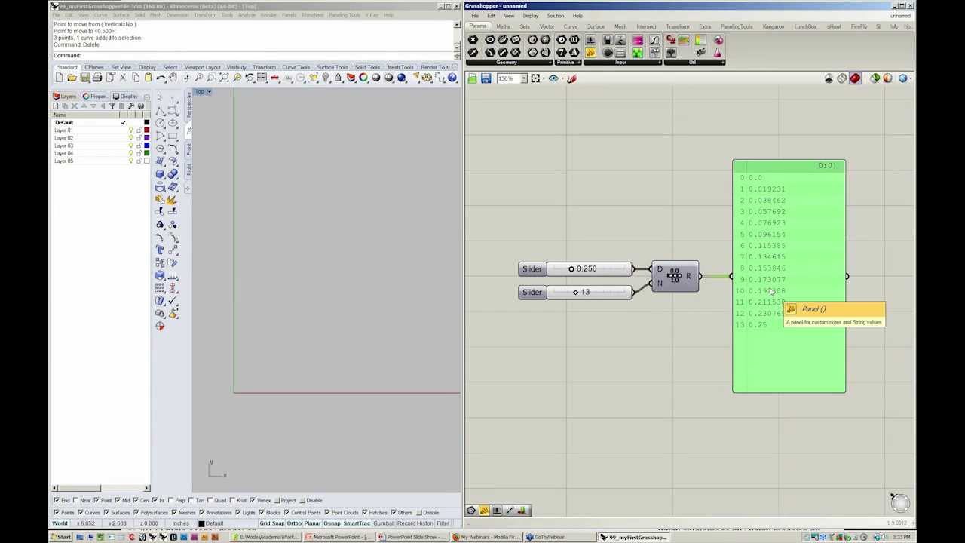
key(Delete)
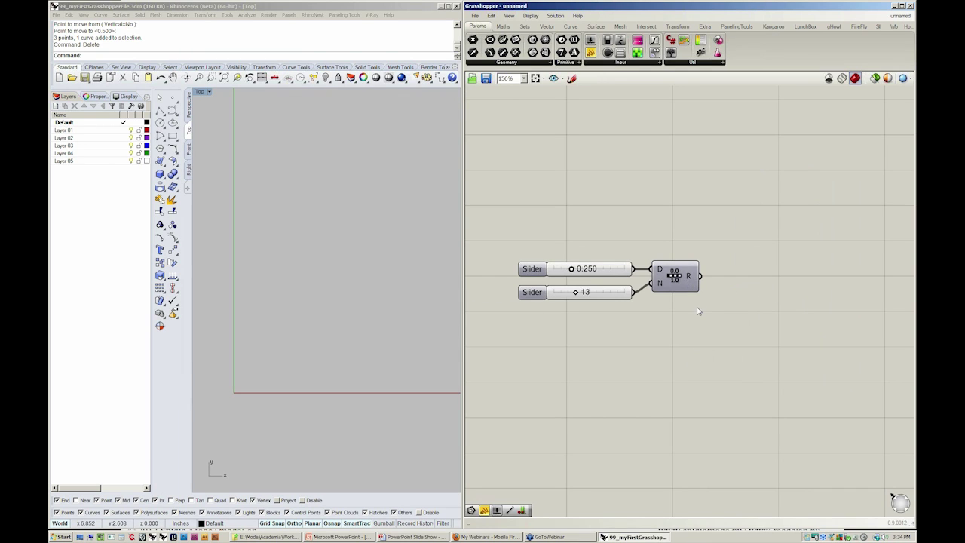
key(alt+Tab)
- Place a Point XYZ component on the canvas, downstream of the Range component
click(548, 26)
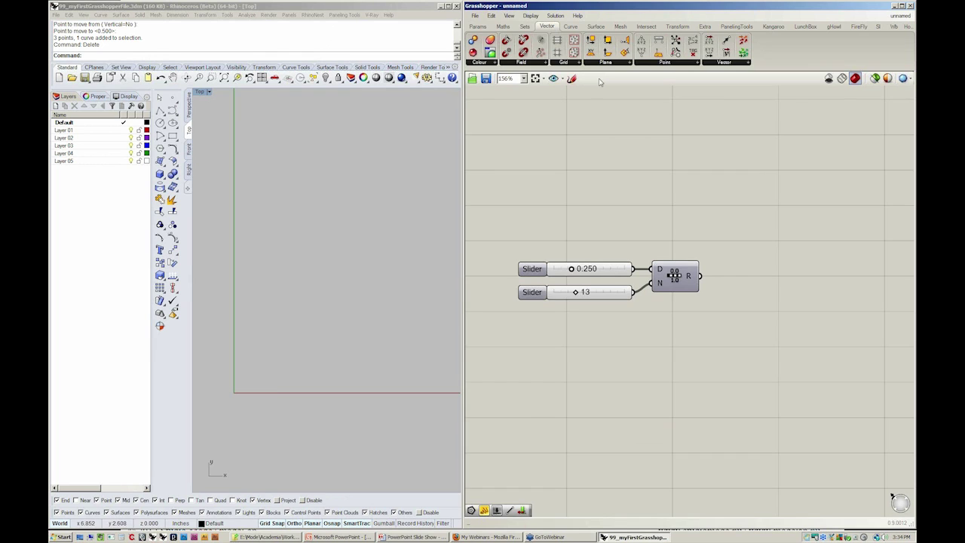
click(663, 63)
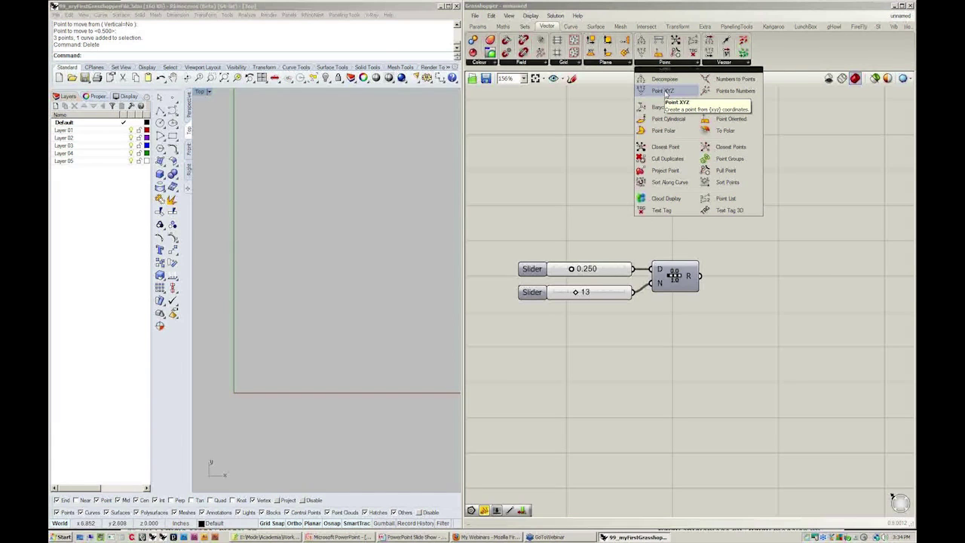
drag(666, 91, 799, 296)
click(679, 329)
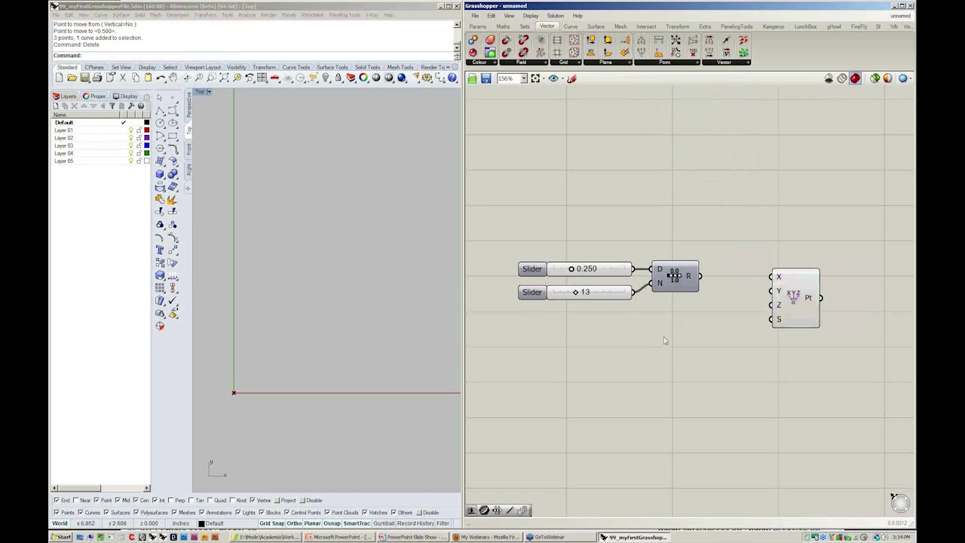
right_drag(678, 328, 683, 315)
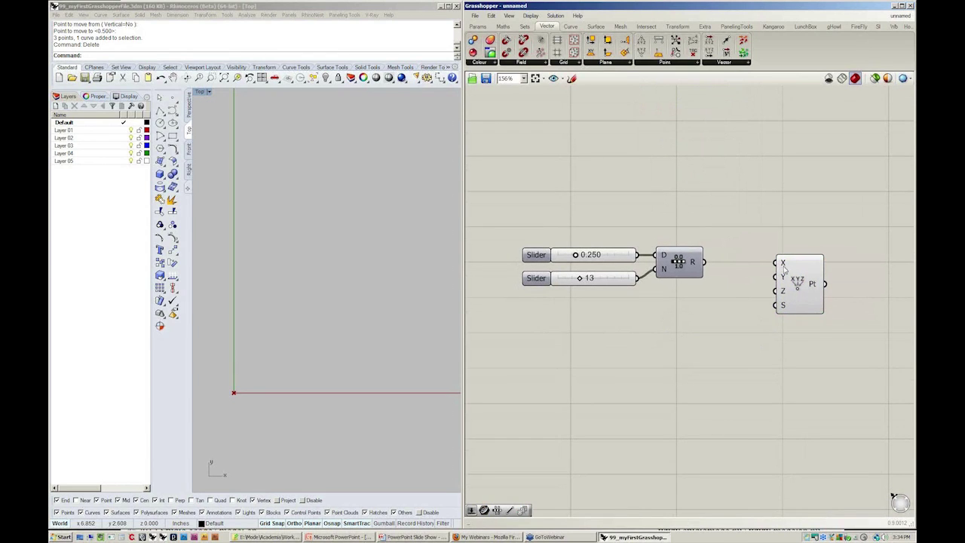
right_drag(795, 283, 766, 283)
click(766, 284)
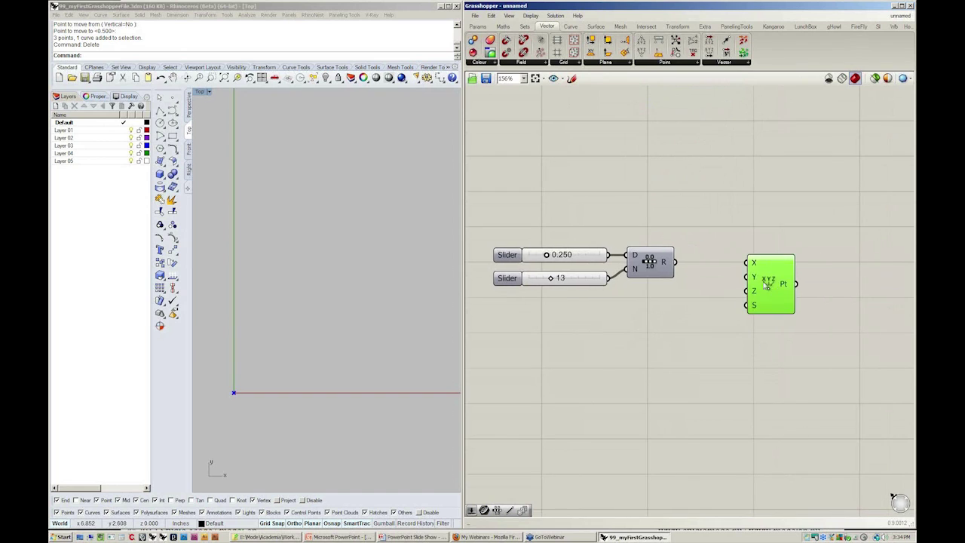
- Move the Point XYZ component farther downstream to widen the gap after the Range component
drag(766, 283, 826, 283)
click(742, 286)
- Put the Range component in a group of its own and label the group 't'
drag(676, 263, 637, 292)
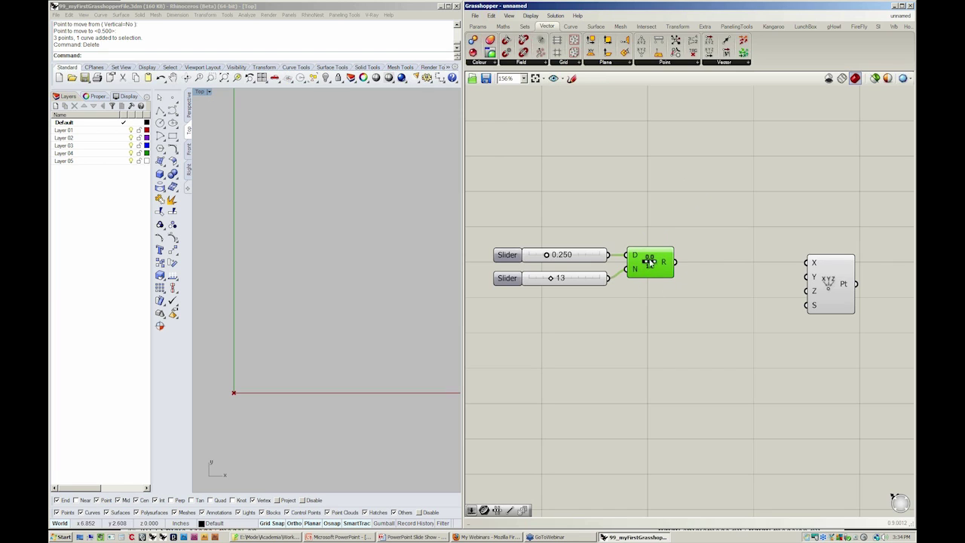
click(490, 16)
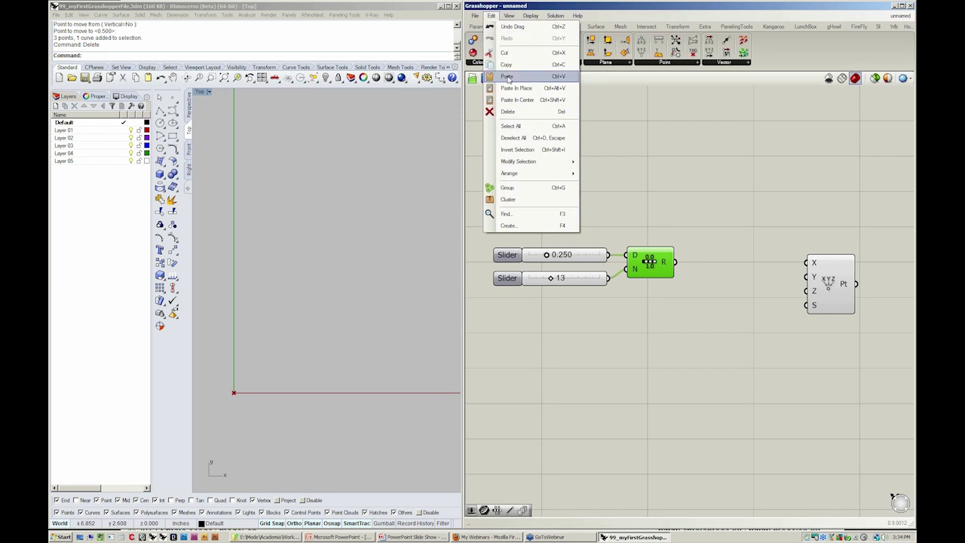
click(509, 187)
right_click(657, 242)
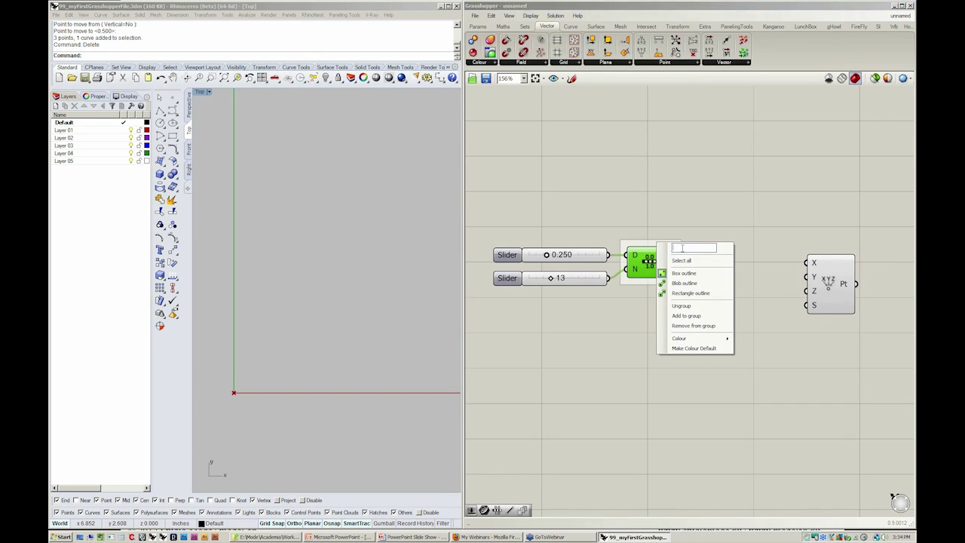
text(t)
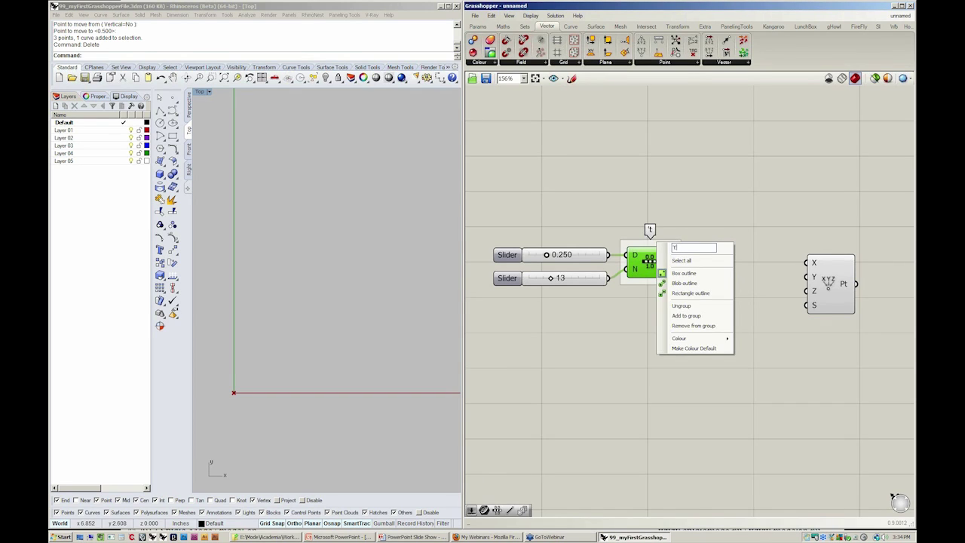
click(704, 193)
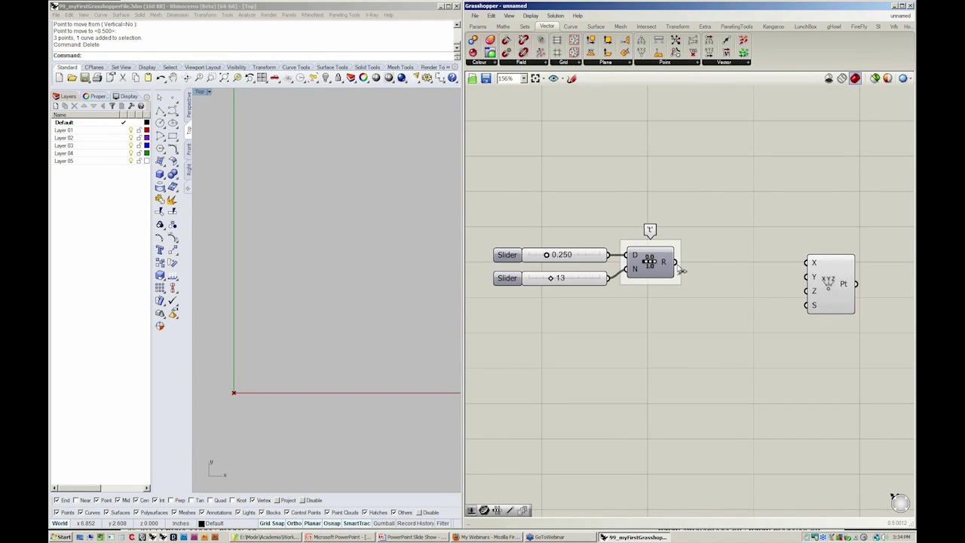
- Connect the Range output to the X input of Point XYZ and set the domain slider to 1.000
drag(675, 262, 811, 264)
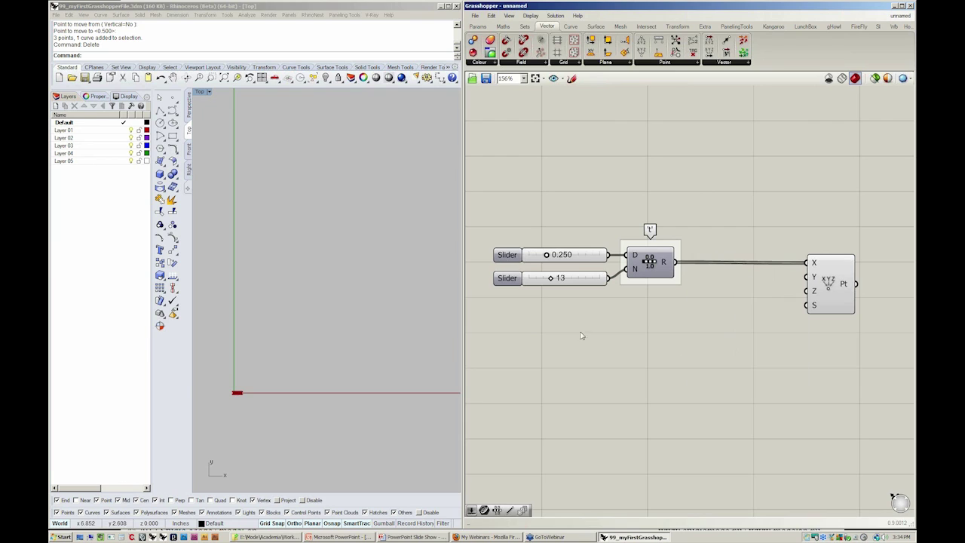
scroll(345, 306, down, 3)
drag(546, 254, 599, 255)
scroll(309, 346, up, 5)
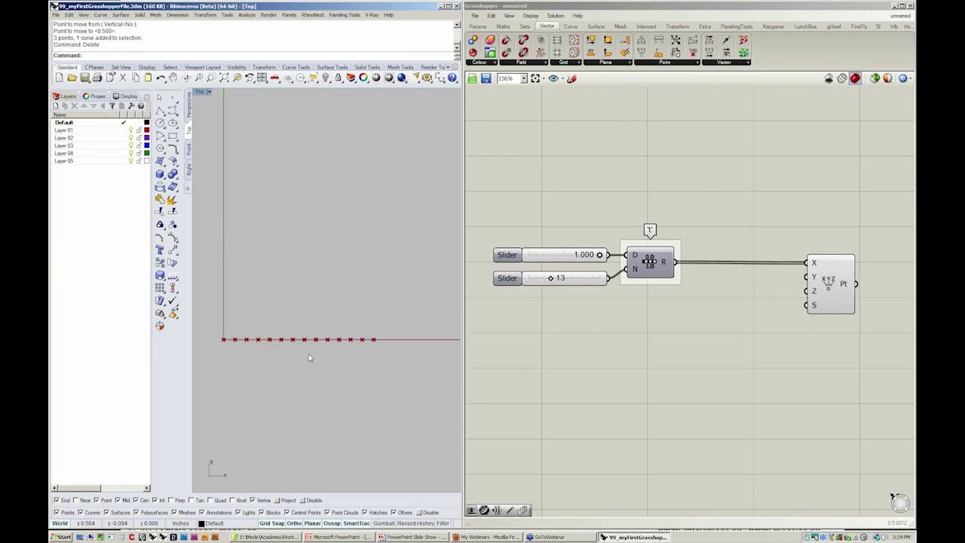
scroll(305, 331, down, 1)
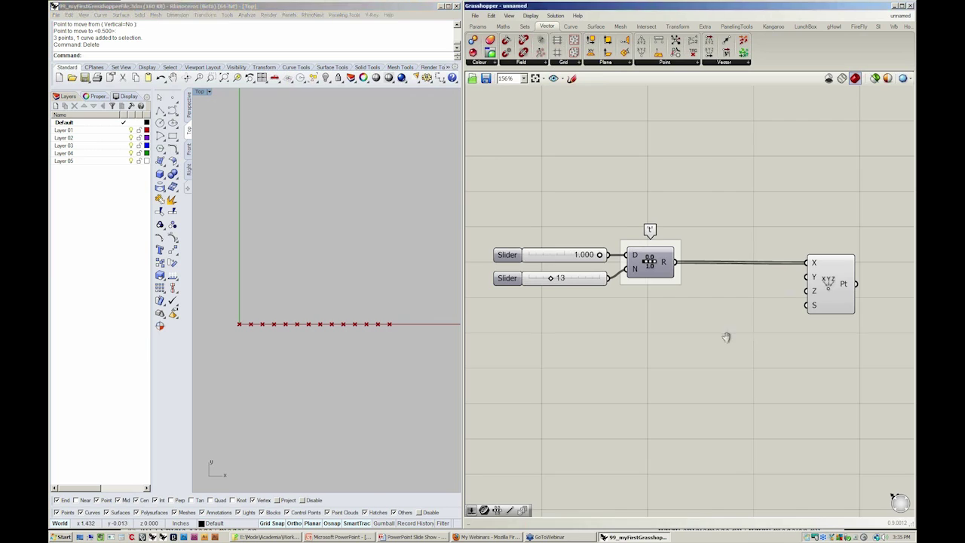
- Set the maximum of the slider feeding the Range component's D input to 12
right_drag(728, 336, 693, 337)
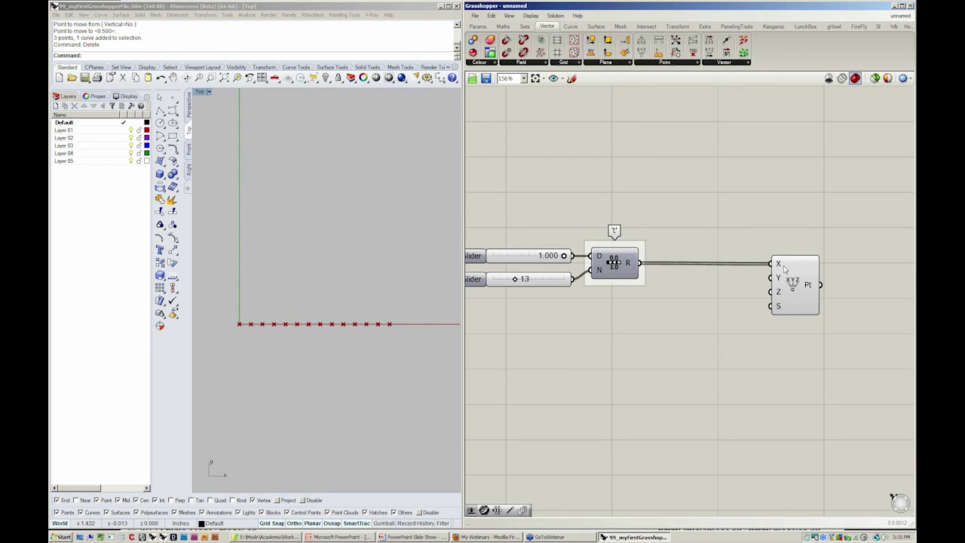
click(614, 264)
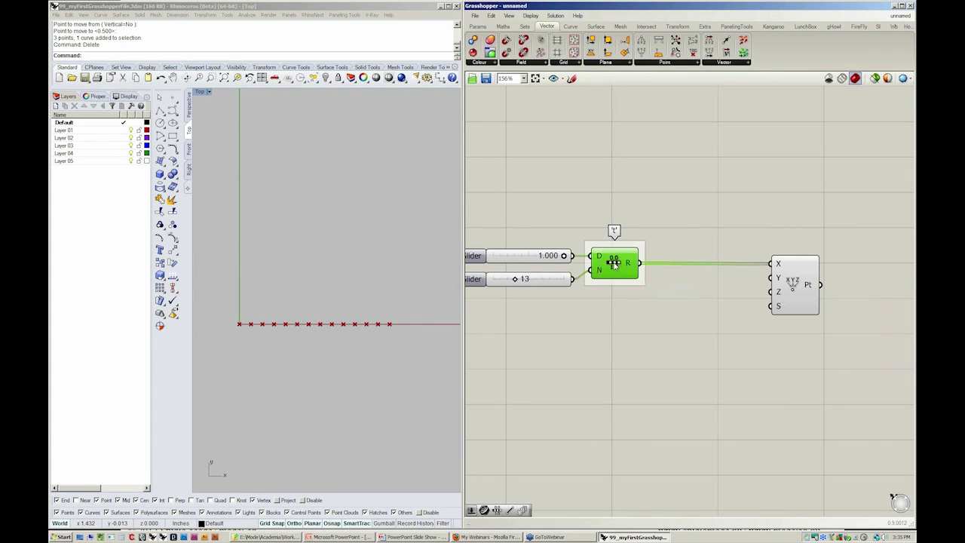
right_drag(612, 294, 652, 290)
scroll(294, 346, down, 5)
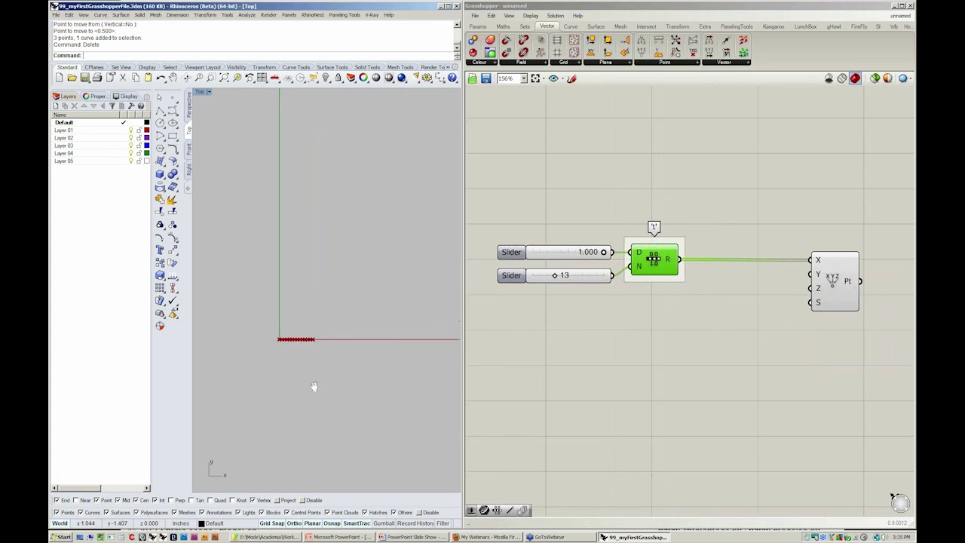
double_click(510, 252)
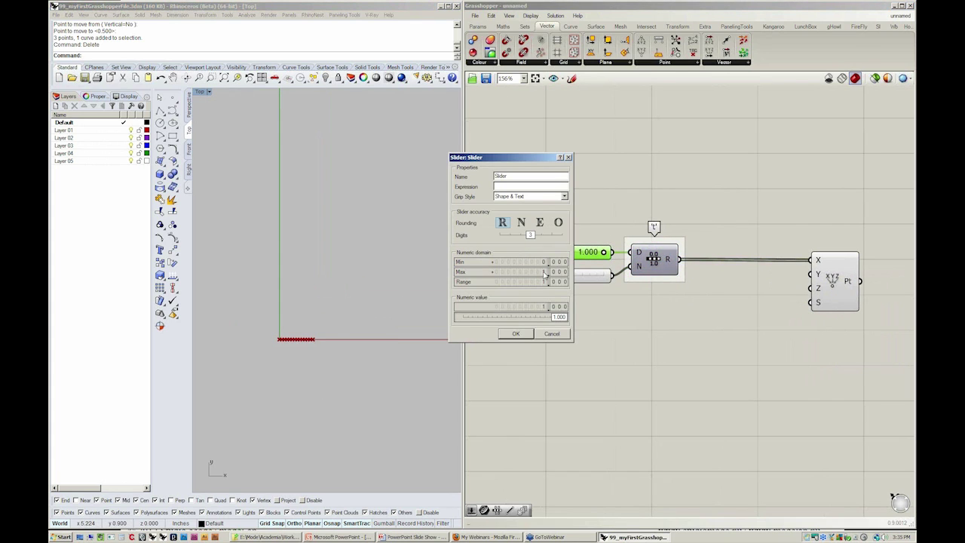
double_click(543, 272)
text(12)
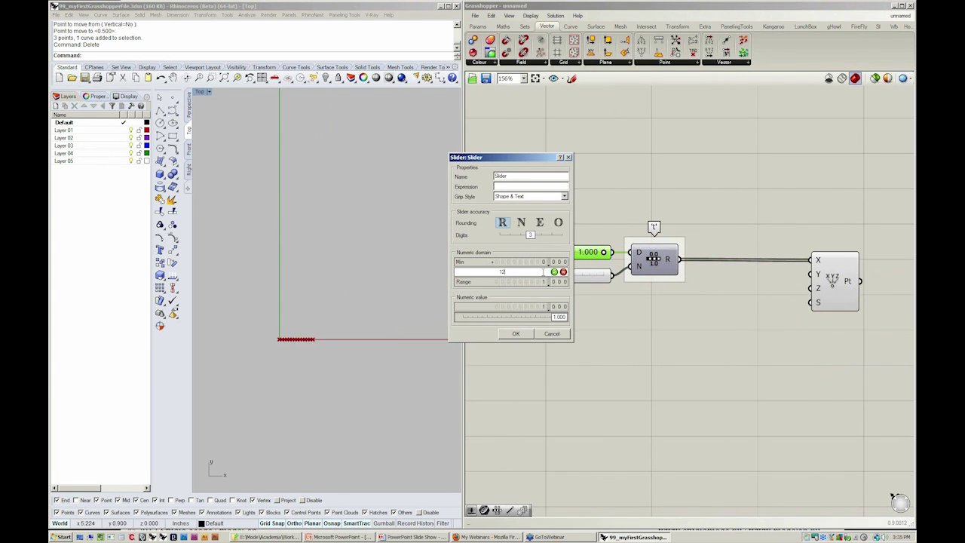
click(554, 272)
click(519, 334)
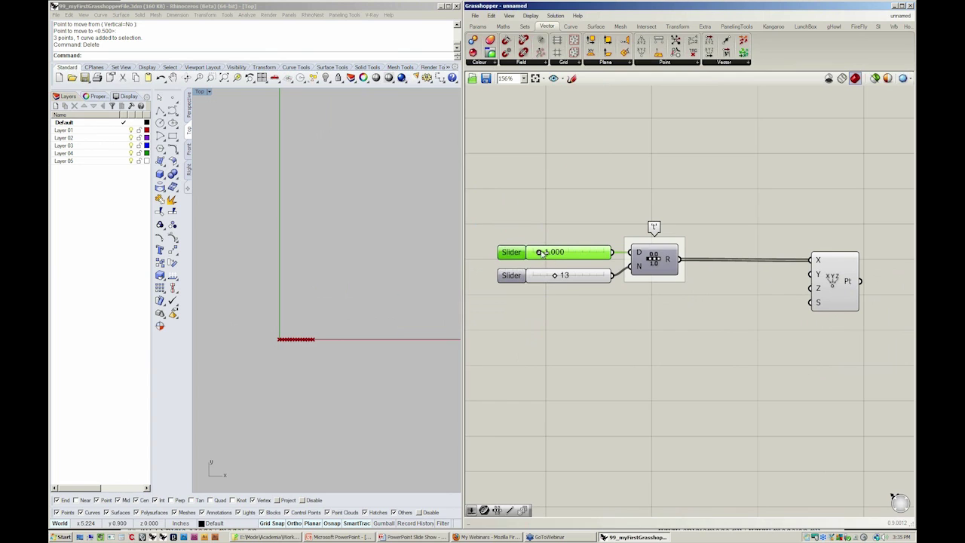
- Set the slider on the Range component's D input to 6.990 and the one on its N input to 37
drag(540, 253, 574, 252)
right_drag(372, 262, 290, 252)
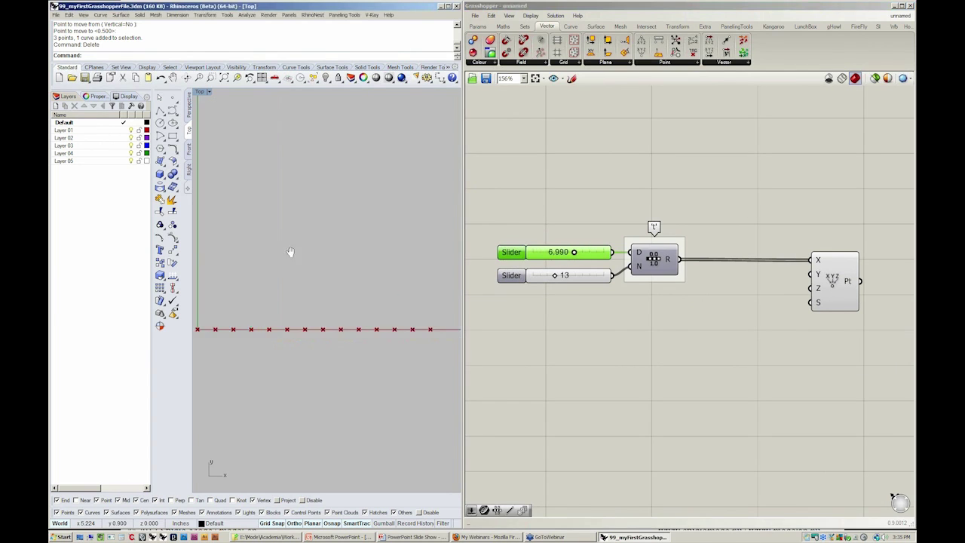
scroll(312, 302, down, 4)
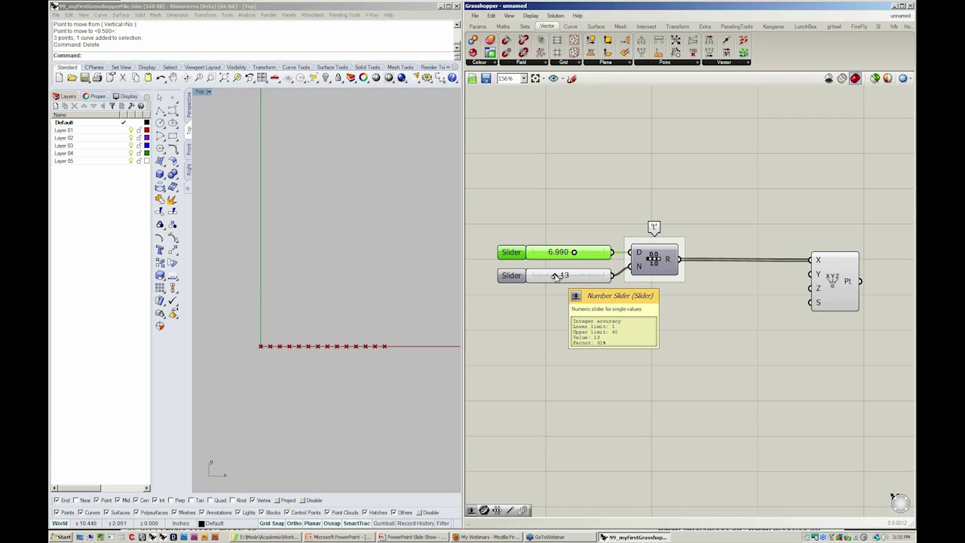
drag(555, 277, 599, 276)
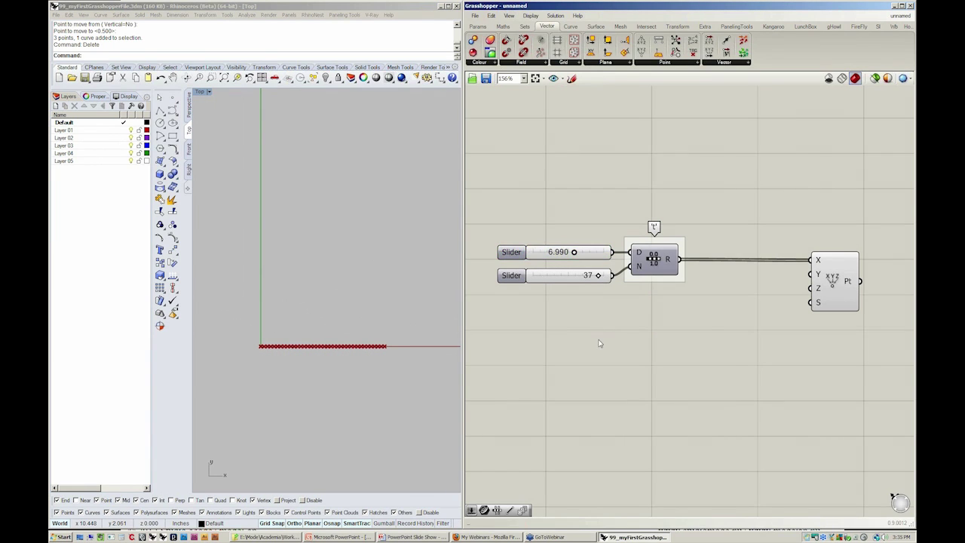
right_drag(709, 341, 710, 325)
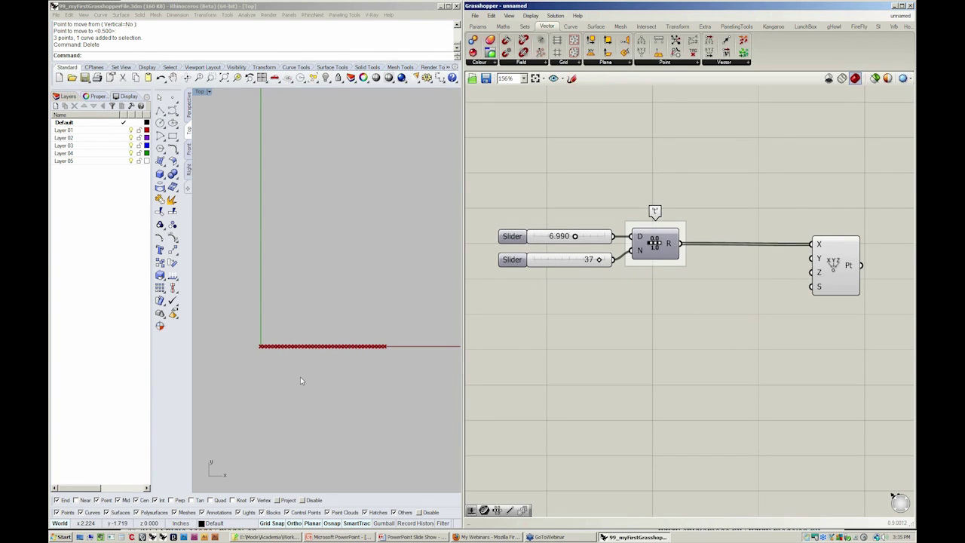
- Place a Sine component on the canvas between and below the Range and Point XYZ components
click(503, 27)
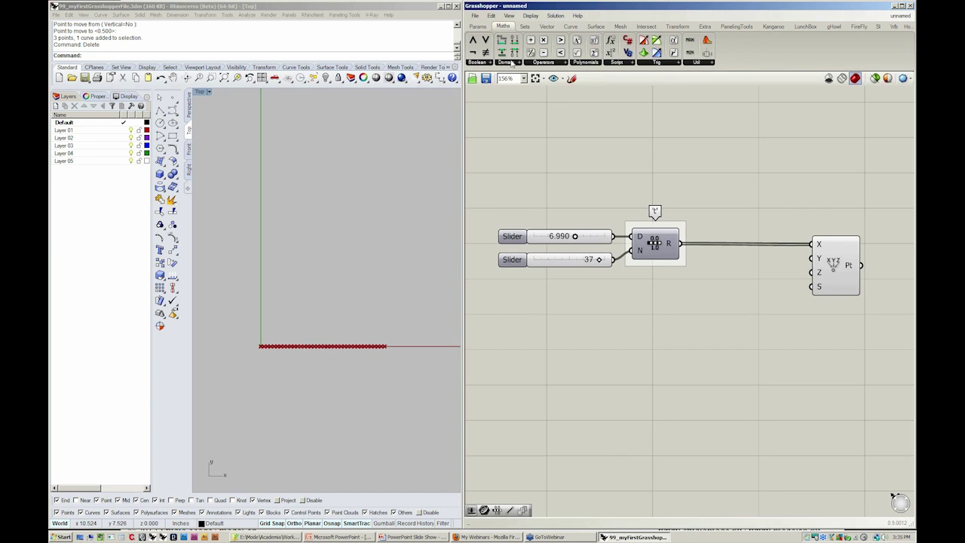
click(511, 65)
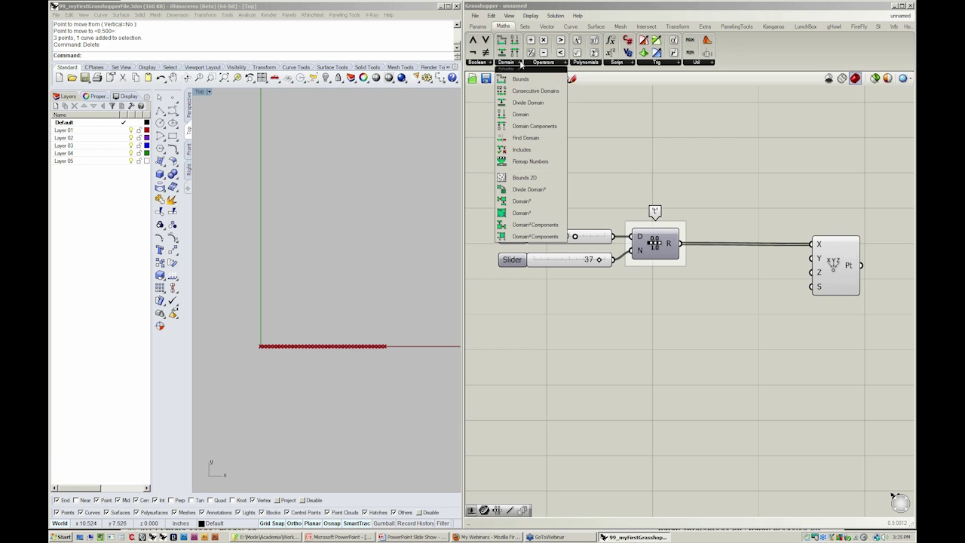
click(542, 65)
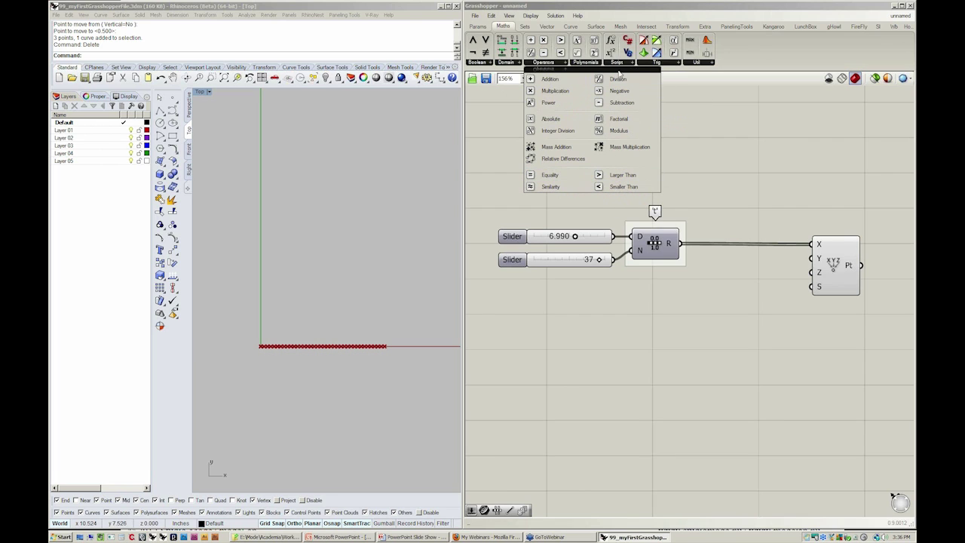
click(609, 63)
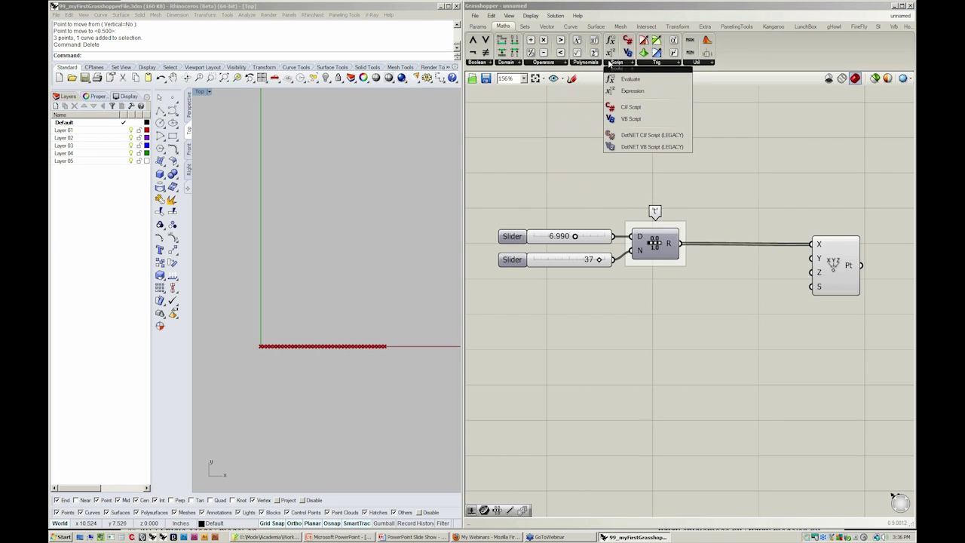
click(590, 63)
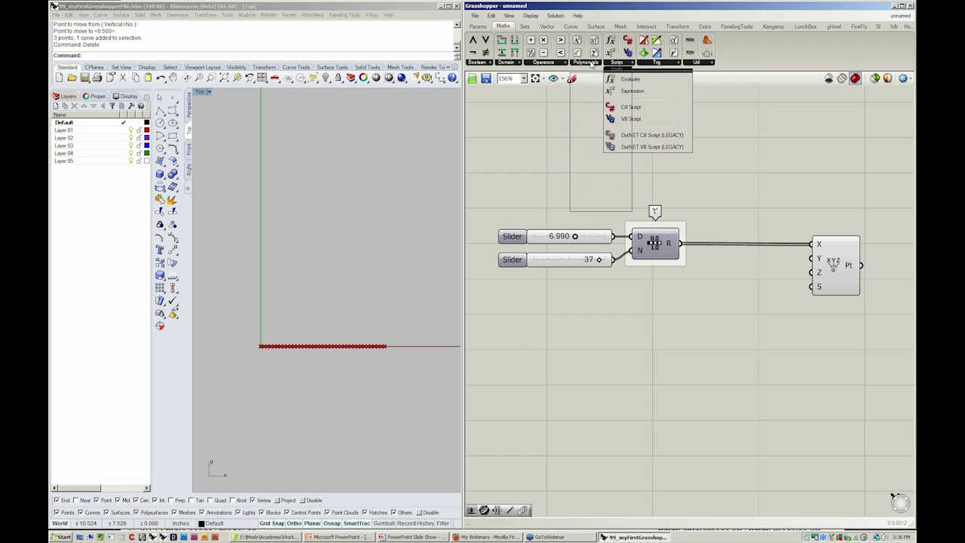
click(694, 63)
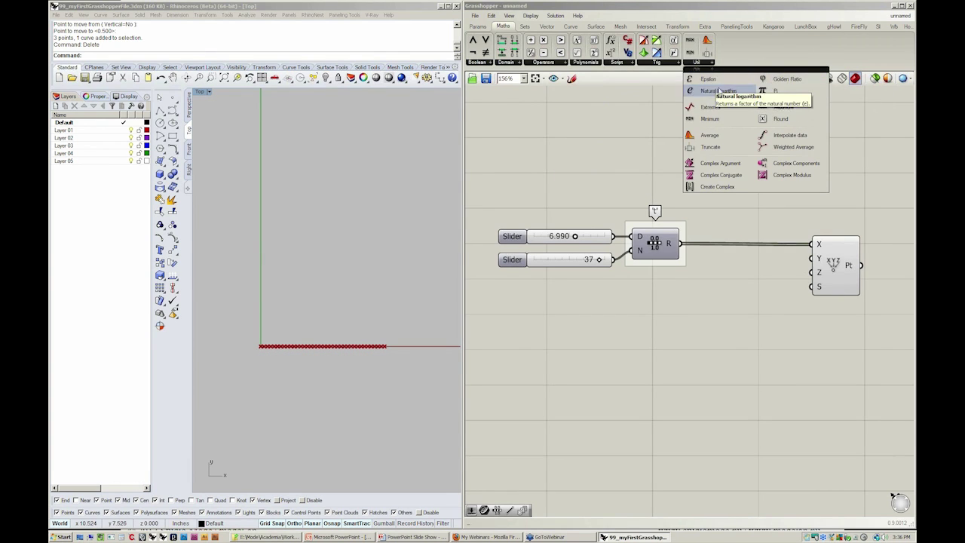
click(673, 64)
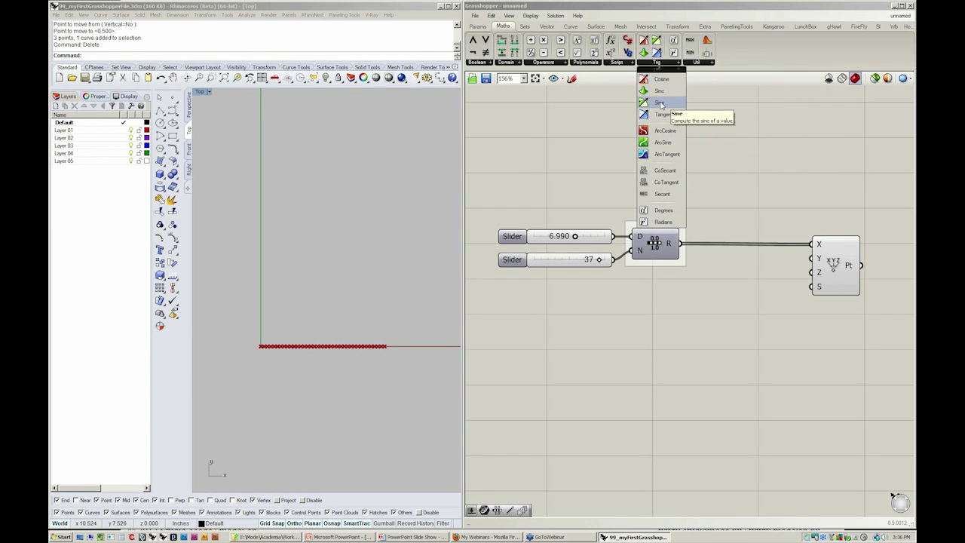
drag(661, 104, 737, 295)
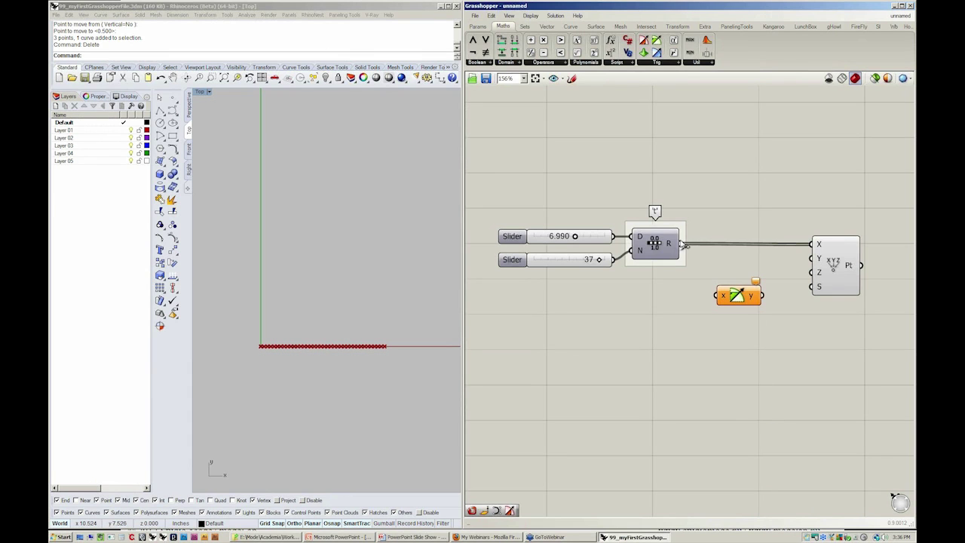
- Connect the Range output to the Sine component's x input and the Sine output to the Y input of Point XYZ
drag(683, 245, 711, 293)
click(713, 309)
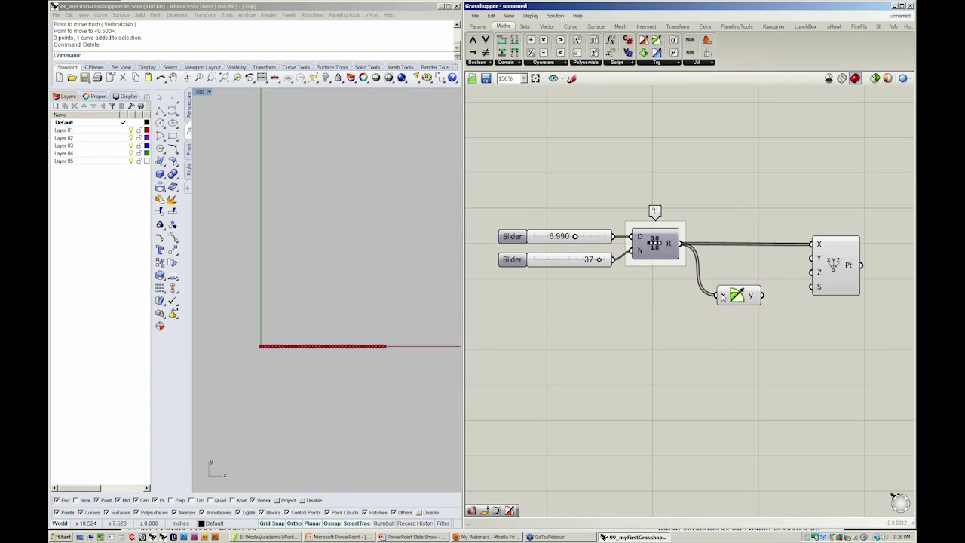
drag(758, 298, 812, 260)
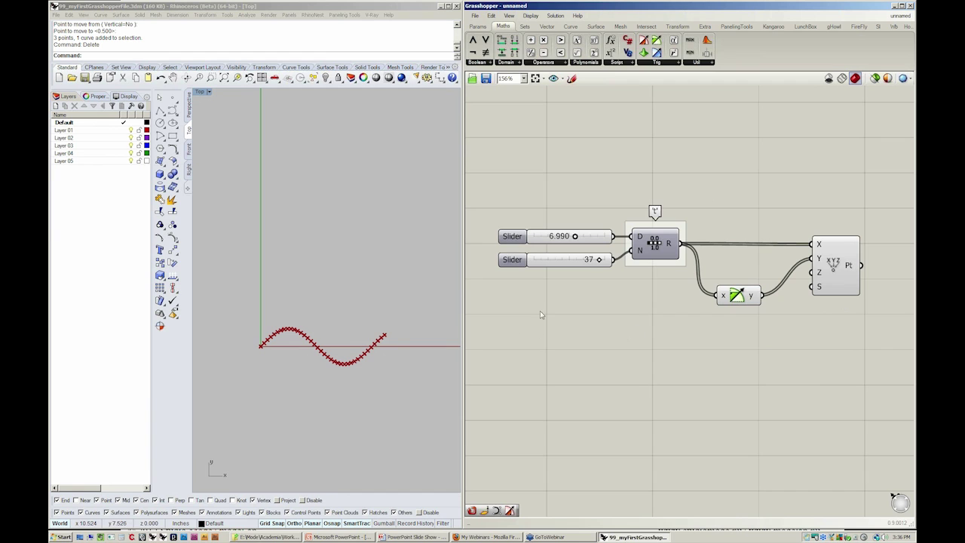
- Set the slider on the Range component's D input to 12.000
drag(576, 237, 605, 239)
click(339, 265)
scroll(339, 265, down, 3)
scroll(339, 266, up, 3)
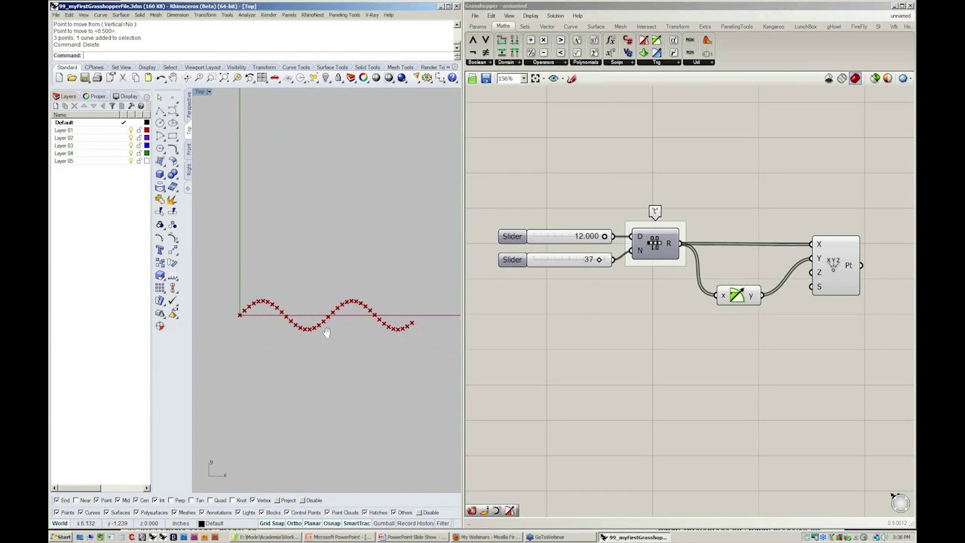
- Switch to the Perspective viewport and examine the point curve in 3D
click(666, 348)
right_drag(665, 349, 682, 350)
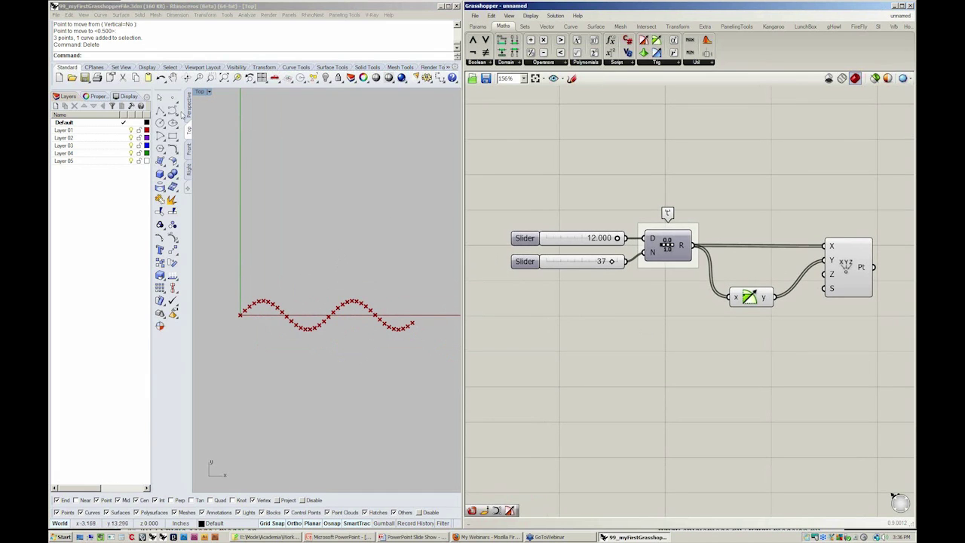
click(189, 106)
right_drag(334, 345, 319, 366)
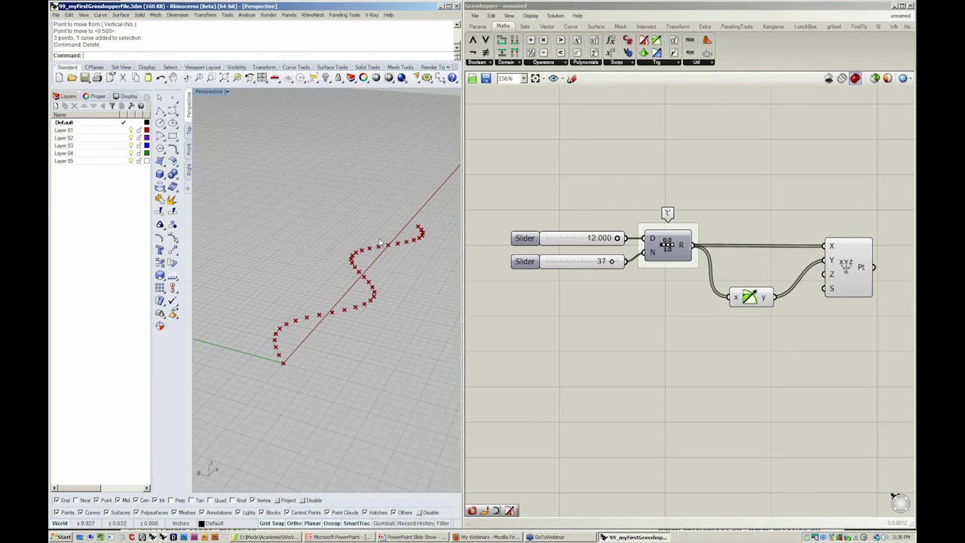
- Move Point XYZ farther downstream and shift the Sine component up and closer to its Y input
right_drag(871, 320, 833, 308)
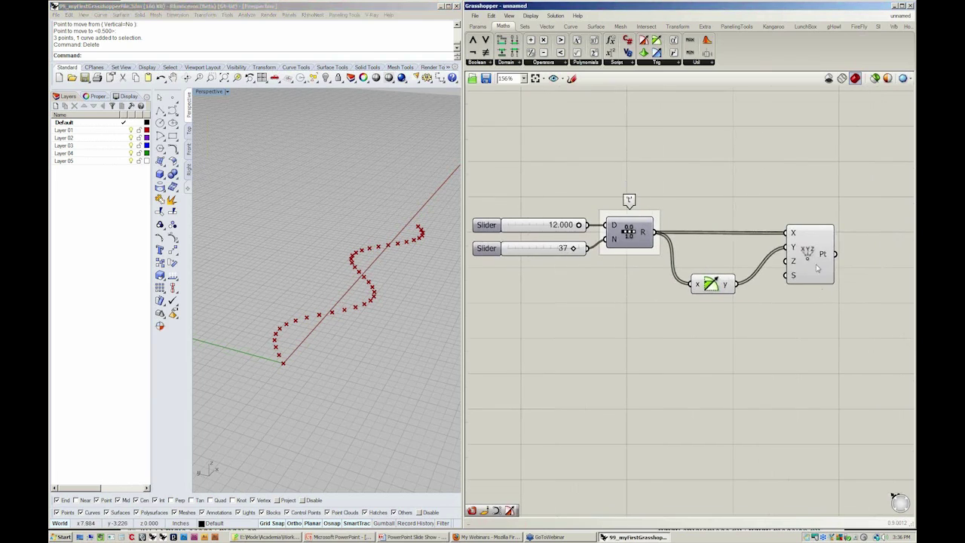
click(810, 255)
drag(810, 255, 838, 255)
click(807, 328)
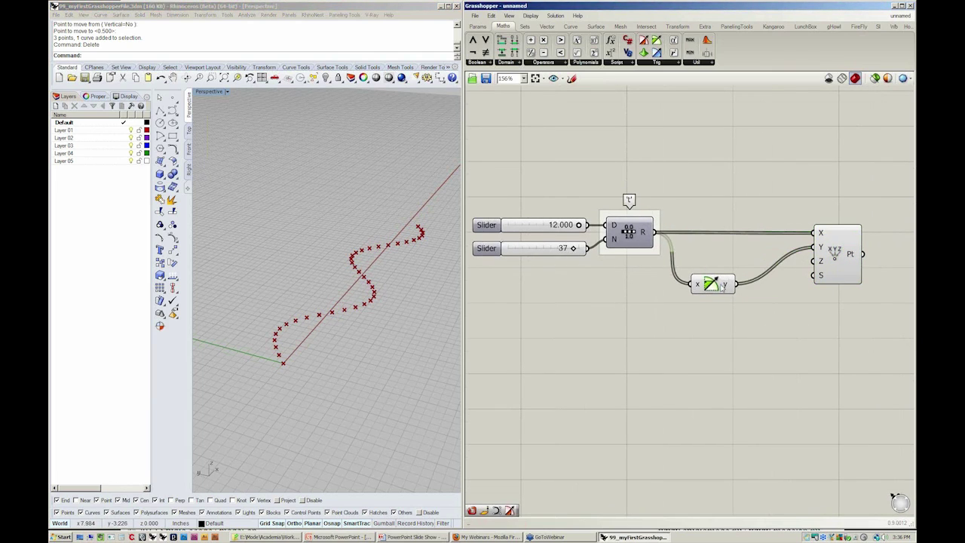
drag(721, 286, 740, 273)
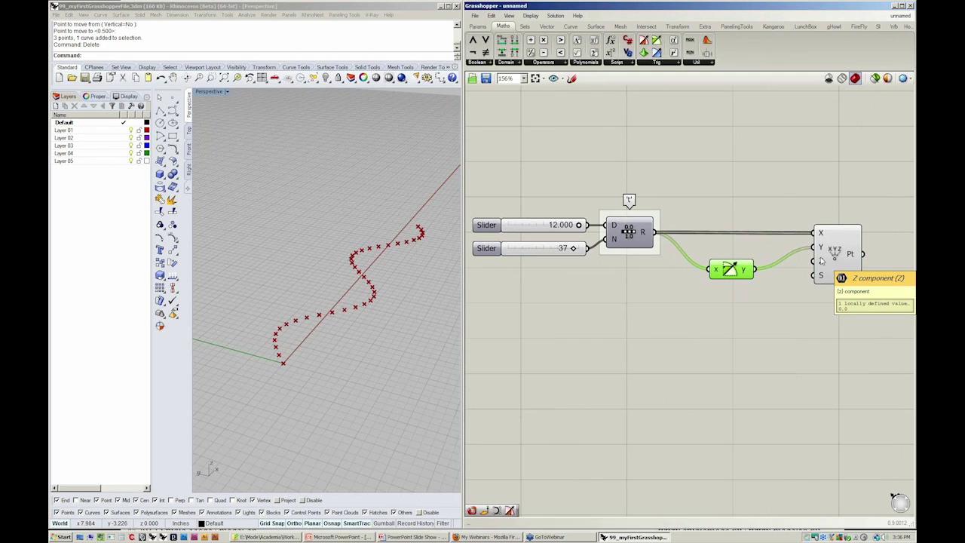
- Add a Cosine component to the canvas directly below the Sine component
click(676, 63)
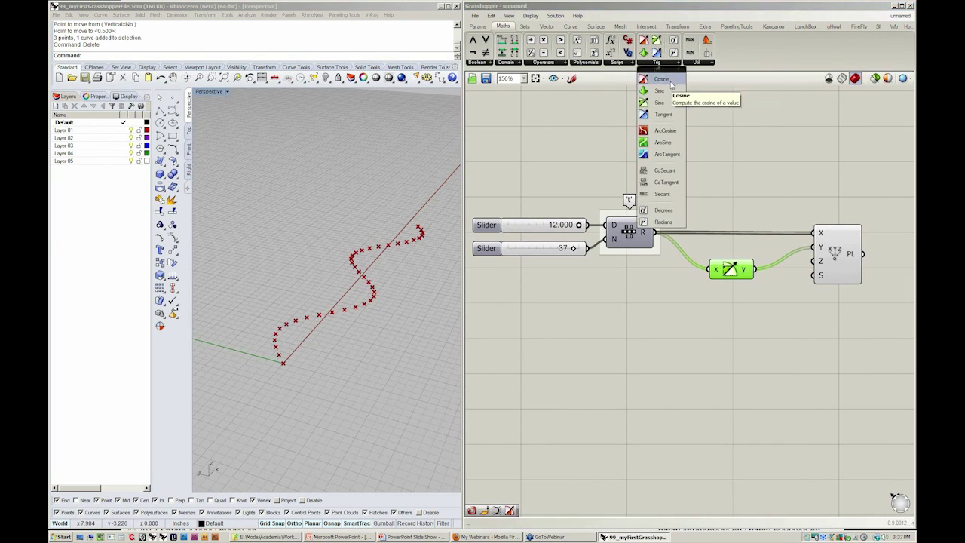
click(668, 81)
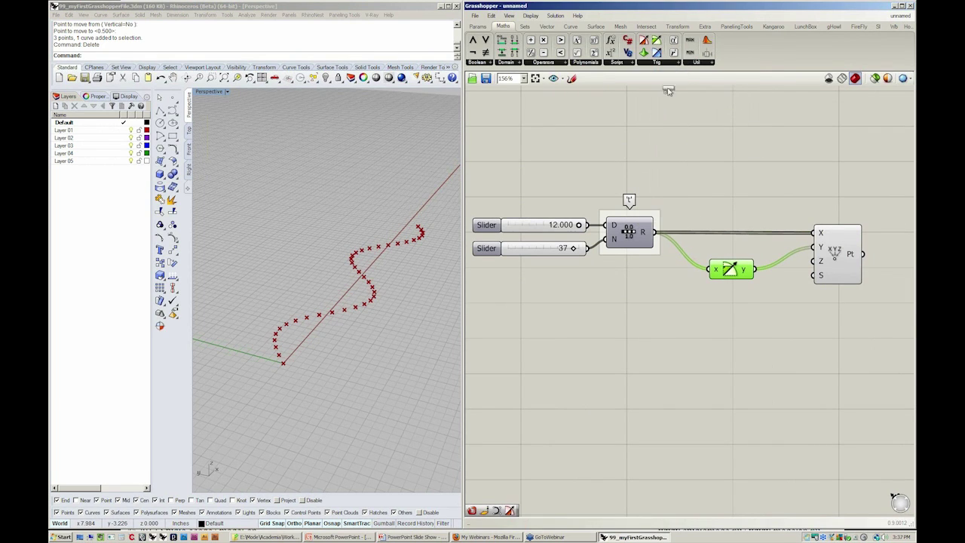
click(730, 305)
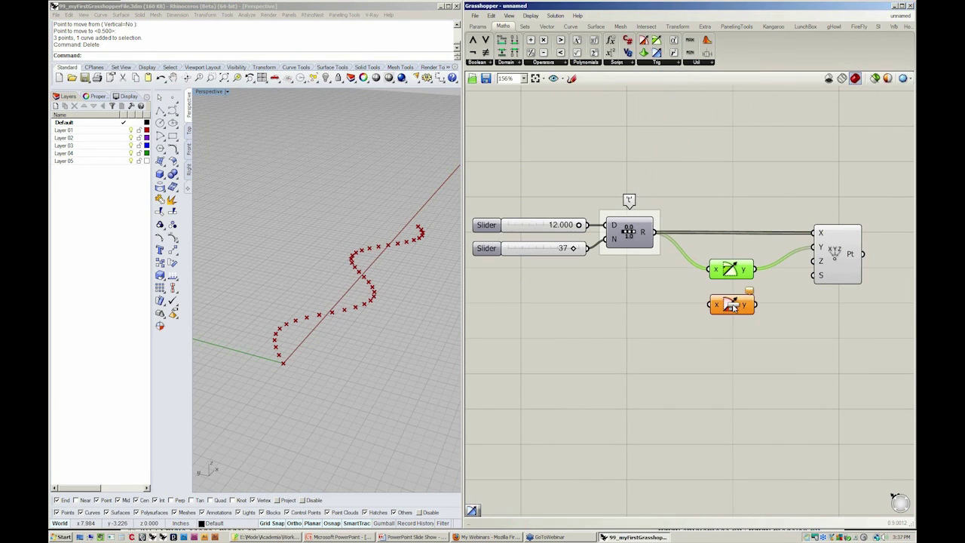
- Put the Sine component in its own group and label the group "sine"
click(732, 356)
click(729, 270)
key(ctrl+g)
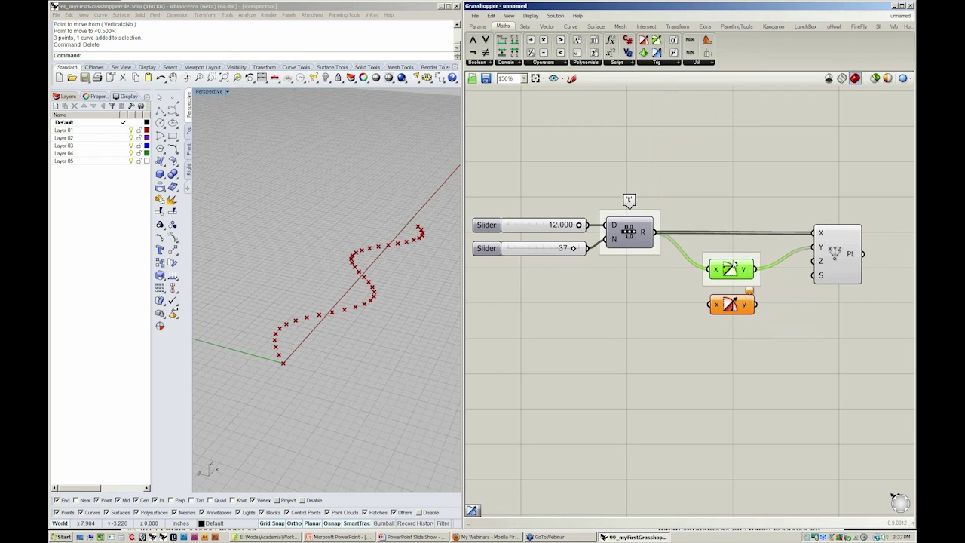
right_click(734, 256)
text(sine)
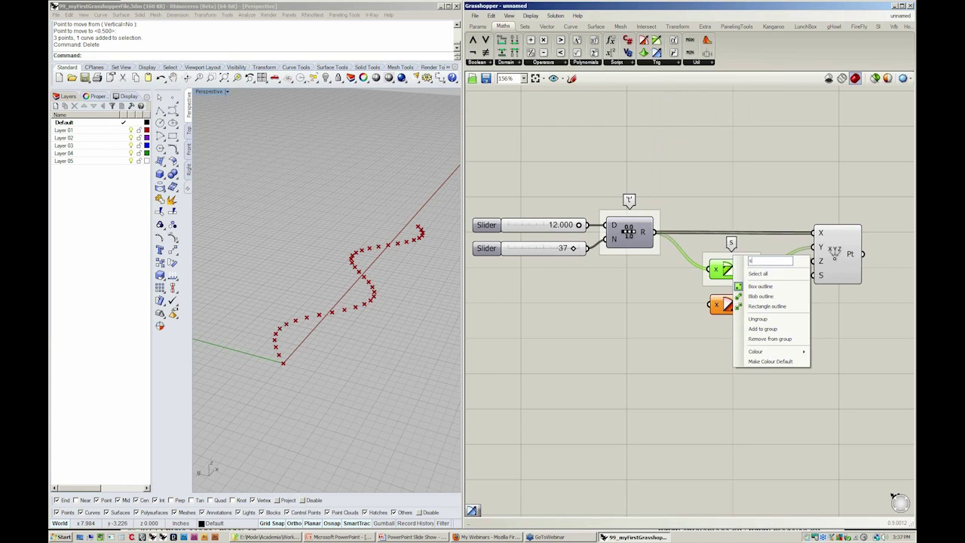
click(756, 300)
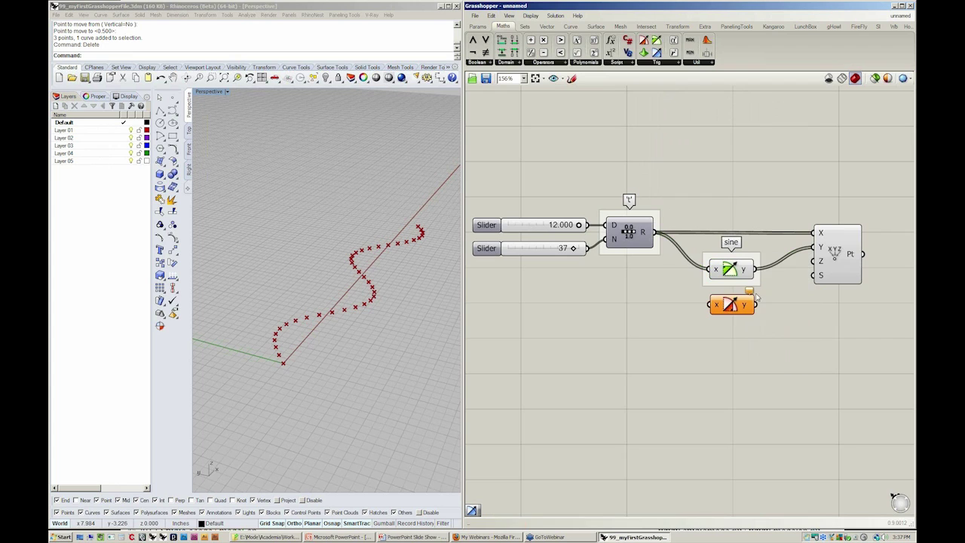
- Shift the Cosine component slightly down, group it and label the group "cosine"
drag(733, 304, 731, 323)
key(ctrl+g)
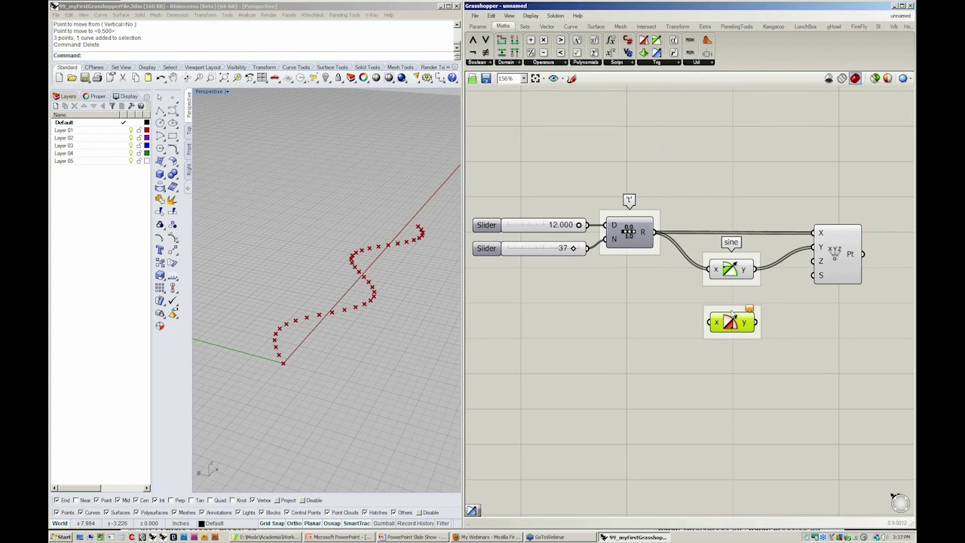
right_click(747, 315)
text(cosine)
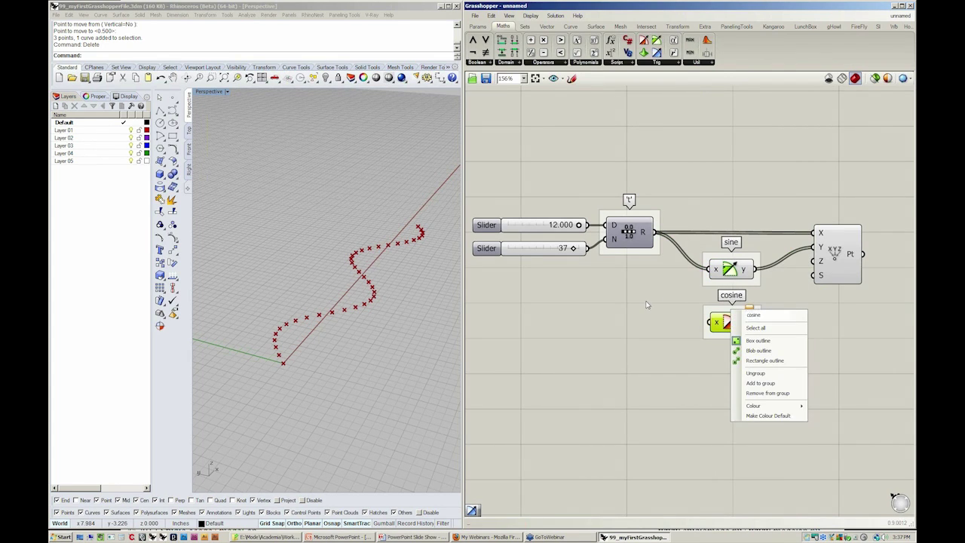
key(Return)
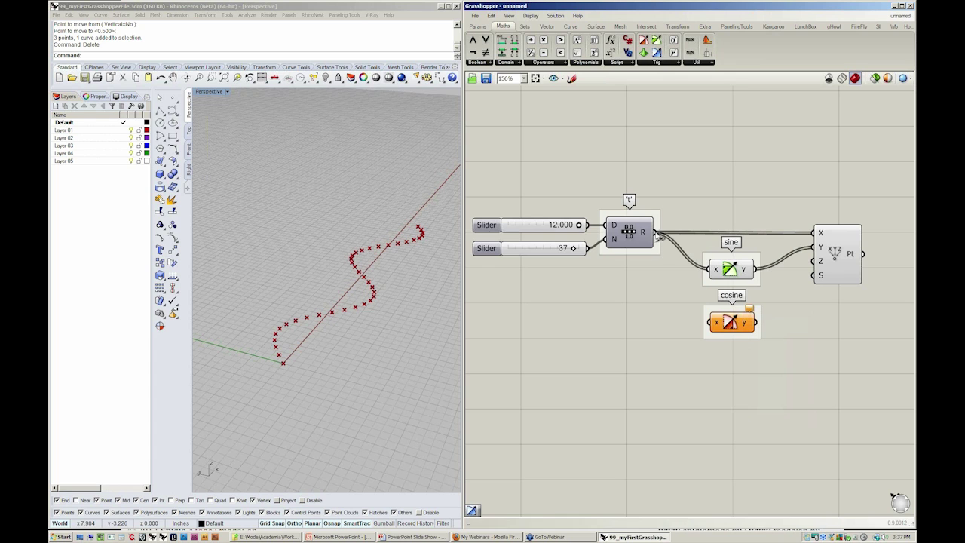
- Connect the Range output to the Cosine component's x input and the Cosine output to the Z input of Point XYZ
drag(656, 232, 812, 260)
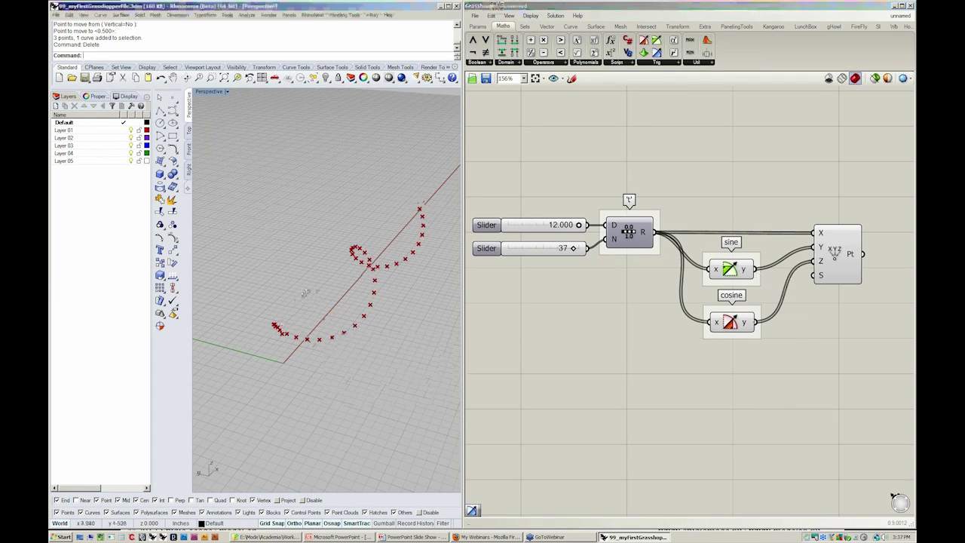
right_drag(317, 264, 353, 321)
right_drag(537, 309, 596, 301)
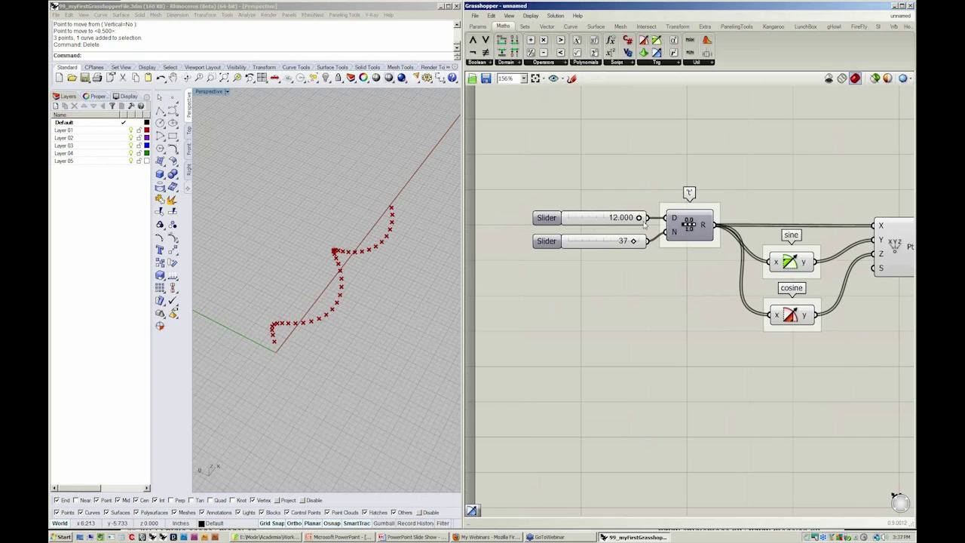
- Move the grouped Cosine component farther below the Sine component to open up space between them
mouse_move(643, 220)
mouse_down()
mouse_move(581, 222)
mouse_move(642, 220)
mouse_up()
right_drag(732, 317, 670, 273)
click(727, 288)
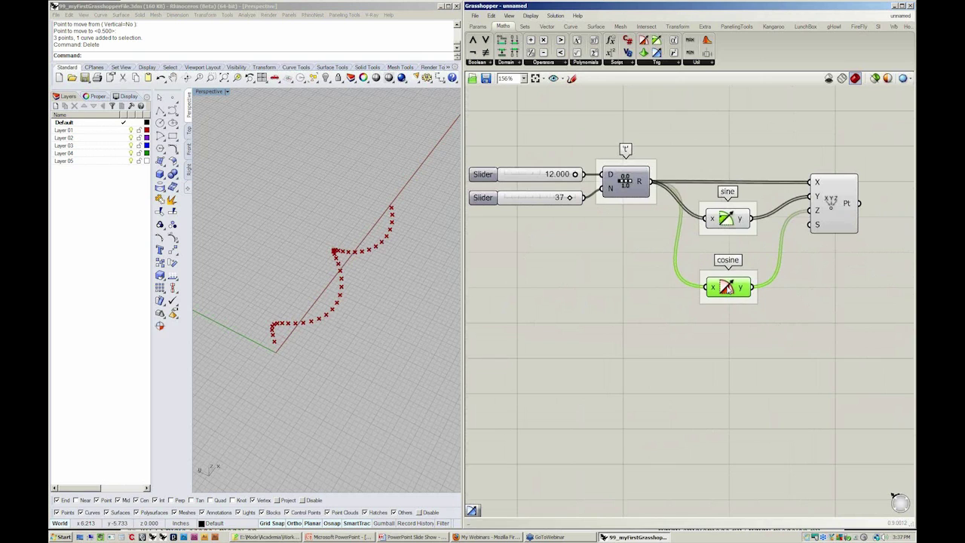
click(827, 308)
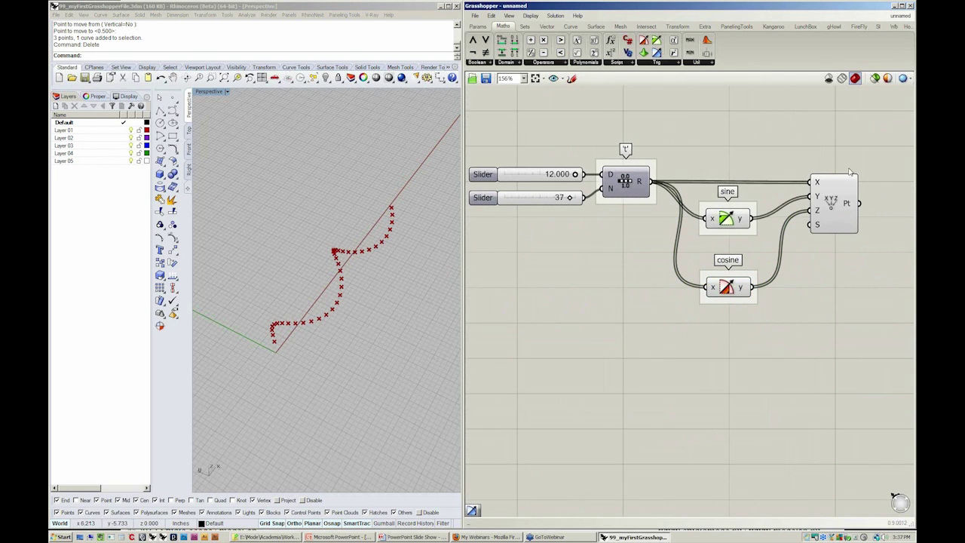
- Set the maximum of the slider on the Range component's N input to 200 and its value to 96
double_click(476, 200)
double_click(512, 225)
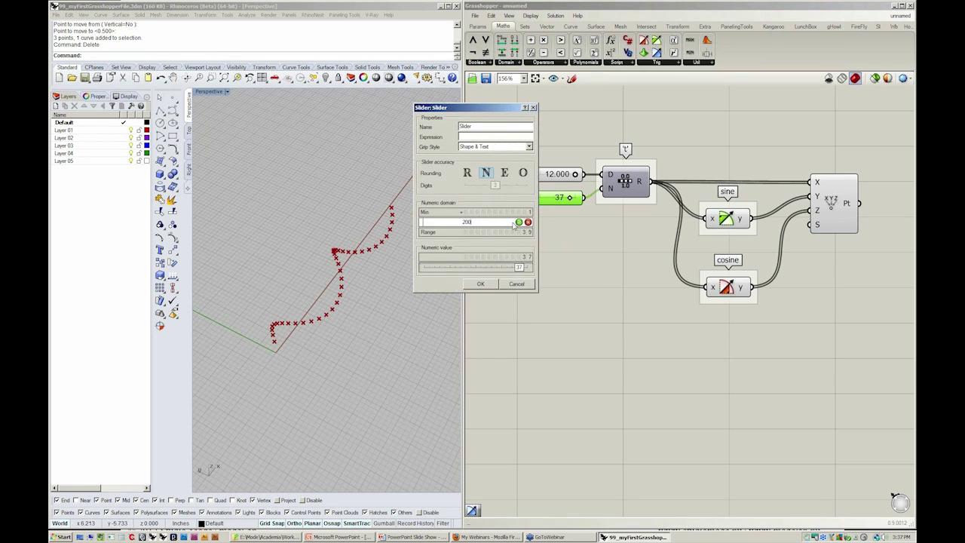
text(200)
click(518, 222)
key(Return)
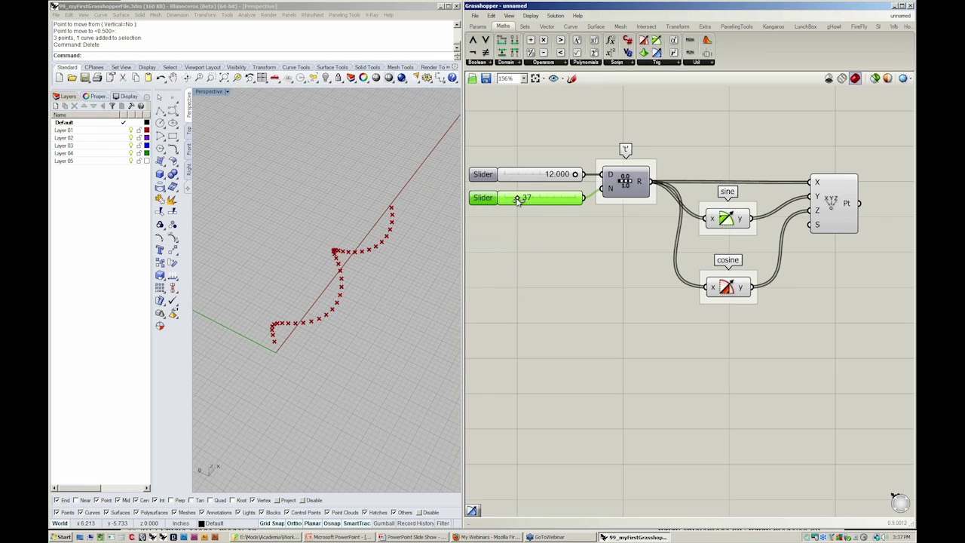
drag(517, 199, 538, 198)
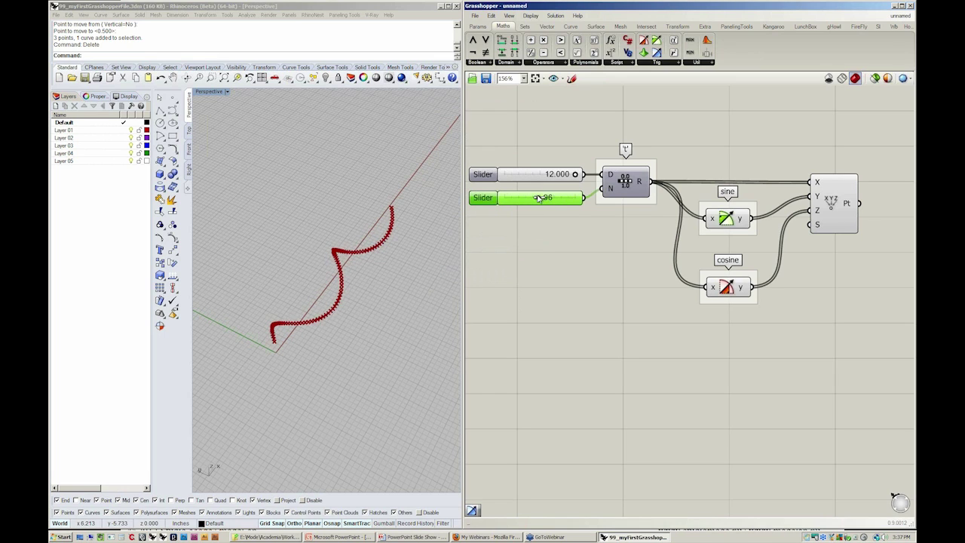
click(442, 382)
right_drag(350, 350, 400, 315)
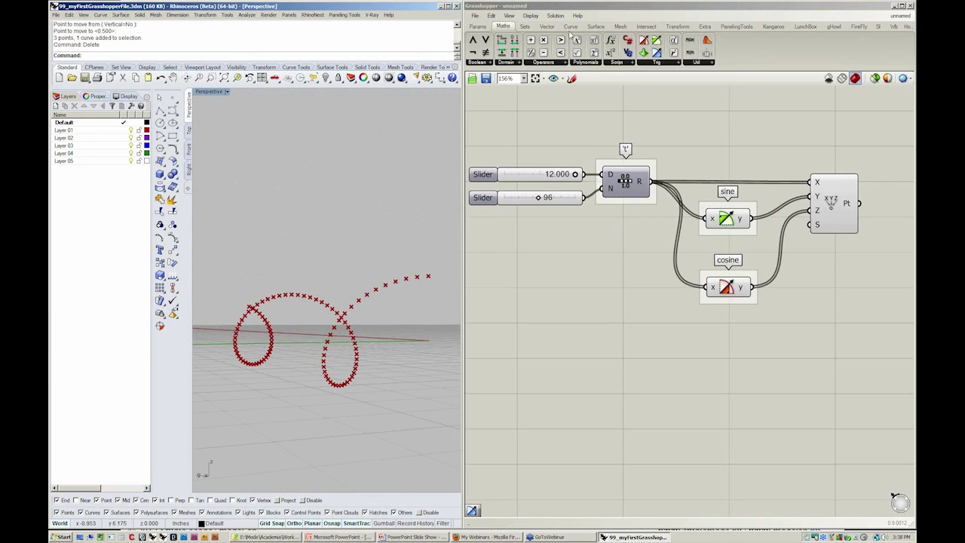
- Add a Curve component for a NURBS curve from control points, placed downstream of Point XYZ
click(571, 36)
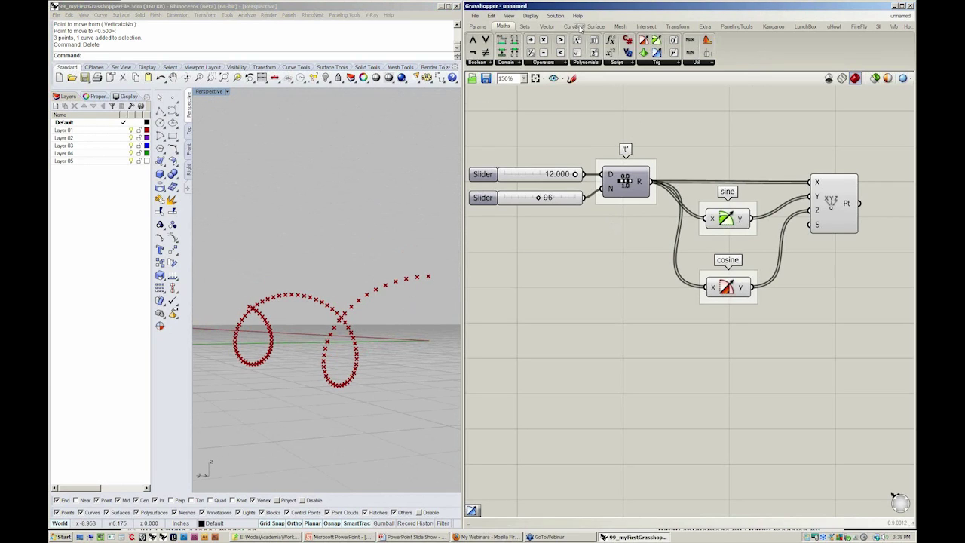
click(570, 27)
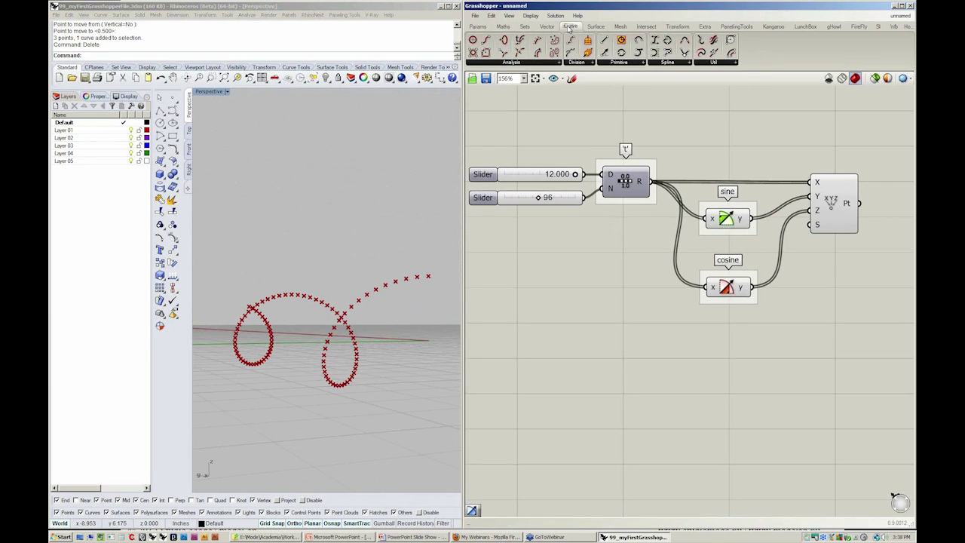
click(617, 63)
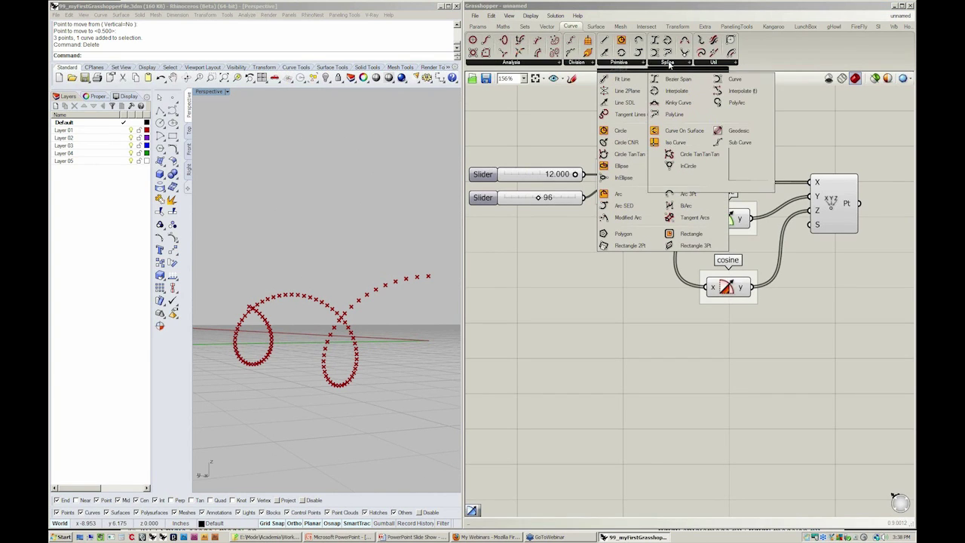
click(668, 63)
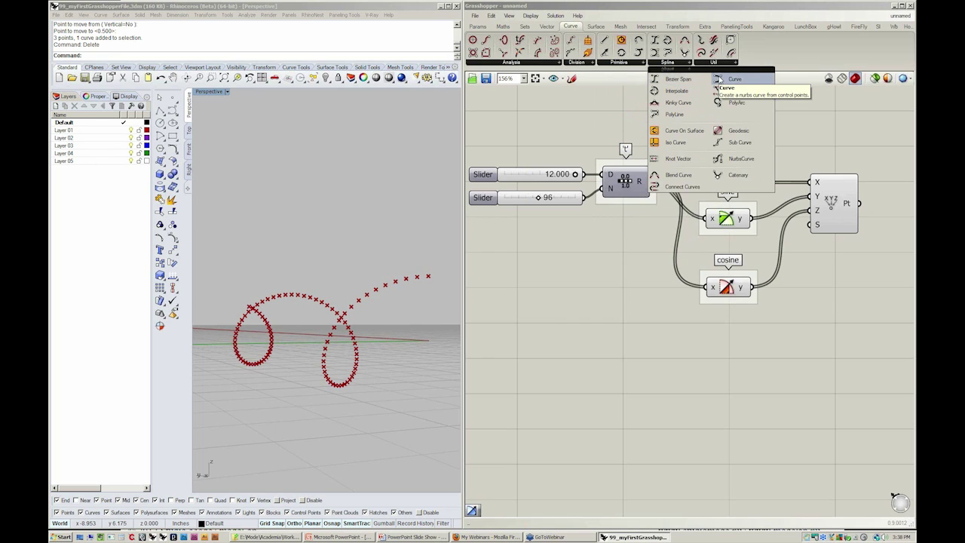
drag(717, 79, 824, 223)
click(806, 306)
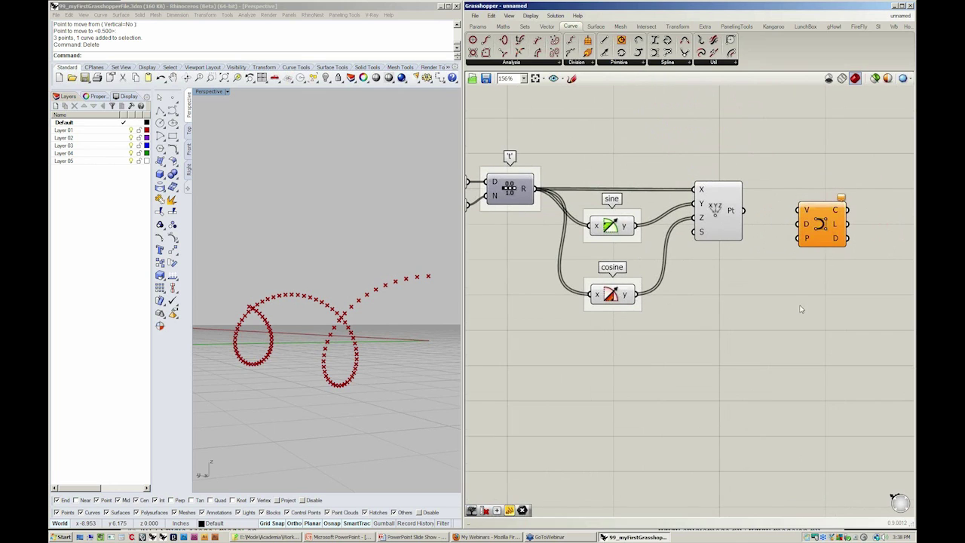
- Connect the Pt output of Point XYZ to the V input of the Curve component
right_drag(801, 309, 804, 321)
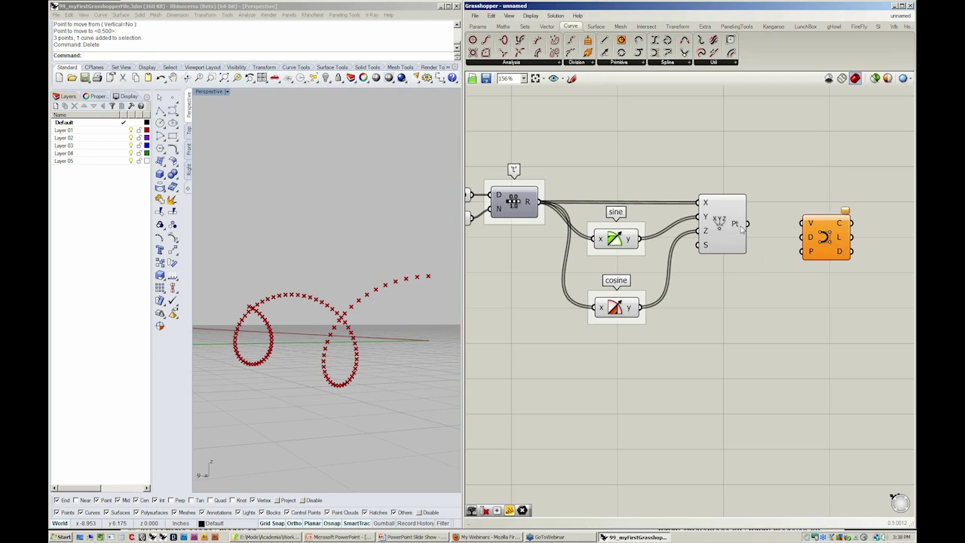
drag(744, 225, 828, 236)
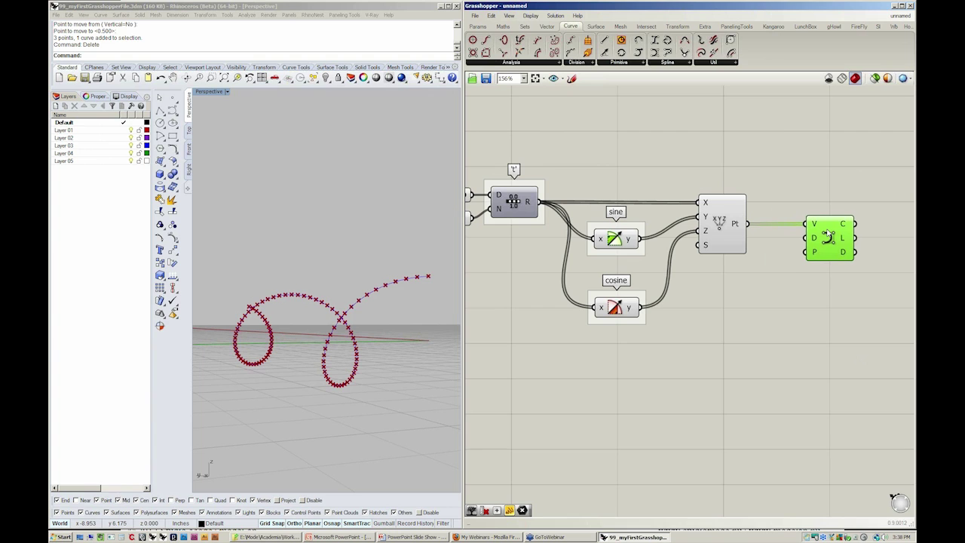
right_drag(362, 281, 392, 399)
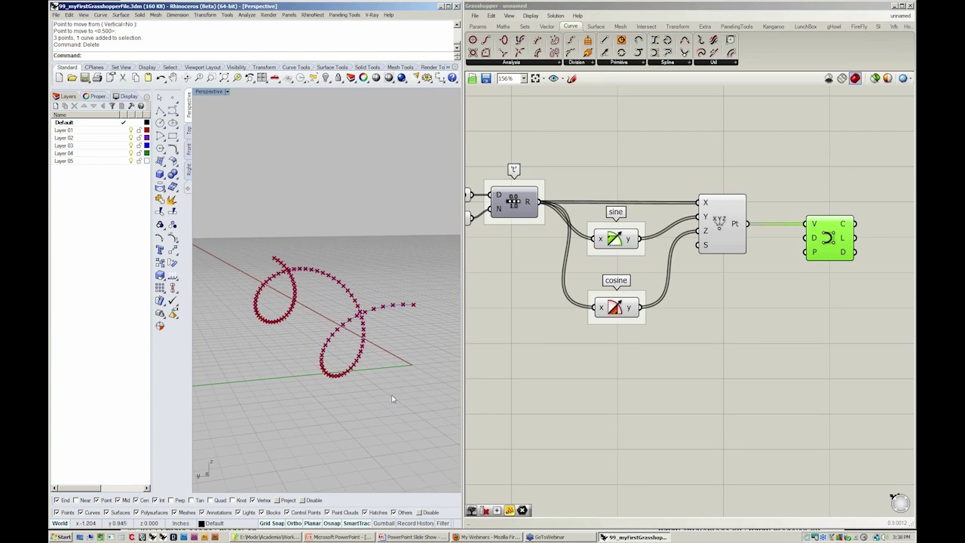
click(825, 394)
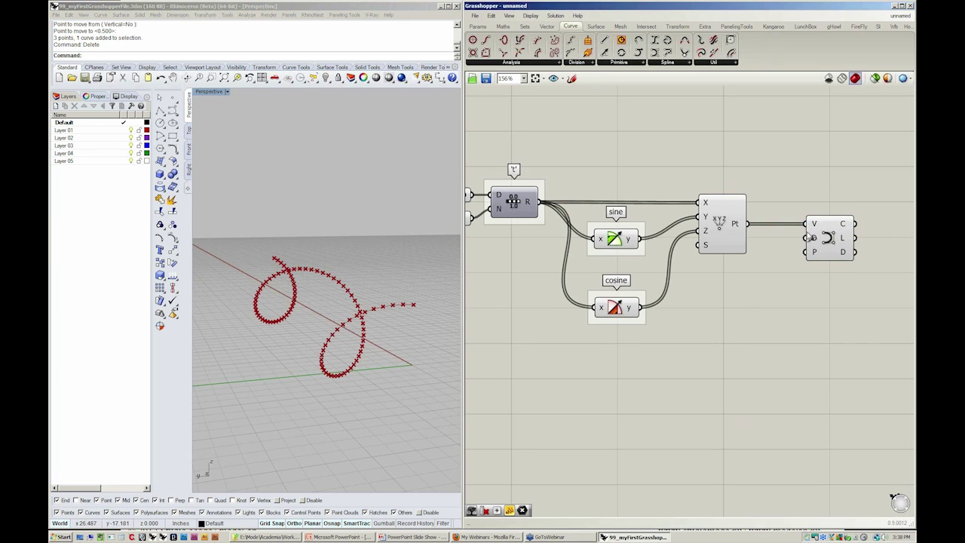
- Turn off the preview of Point XYZ to inspect the curve alone in 3D, and turn the preview back on
right_click(719, 224)
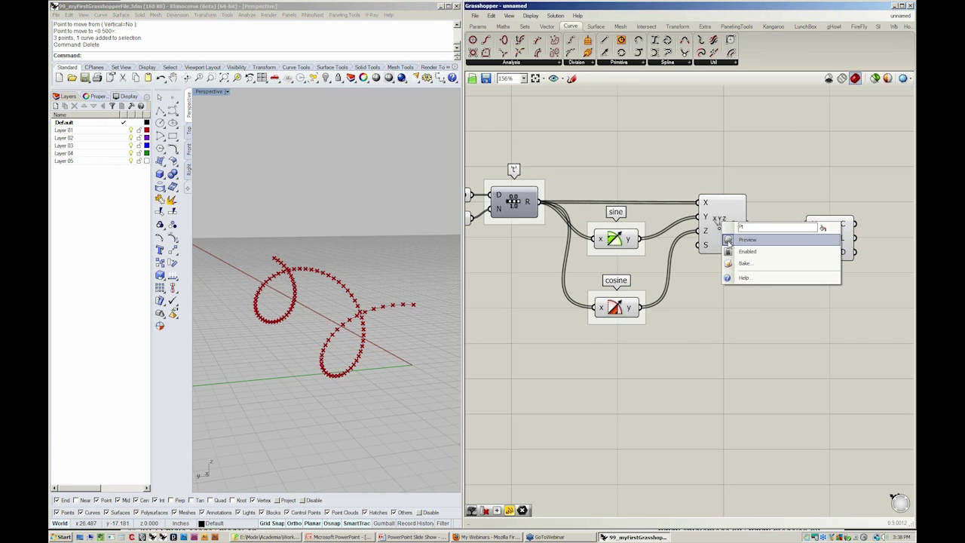
click(761, 240)
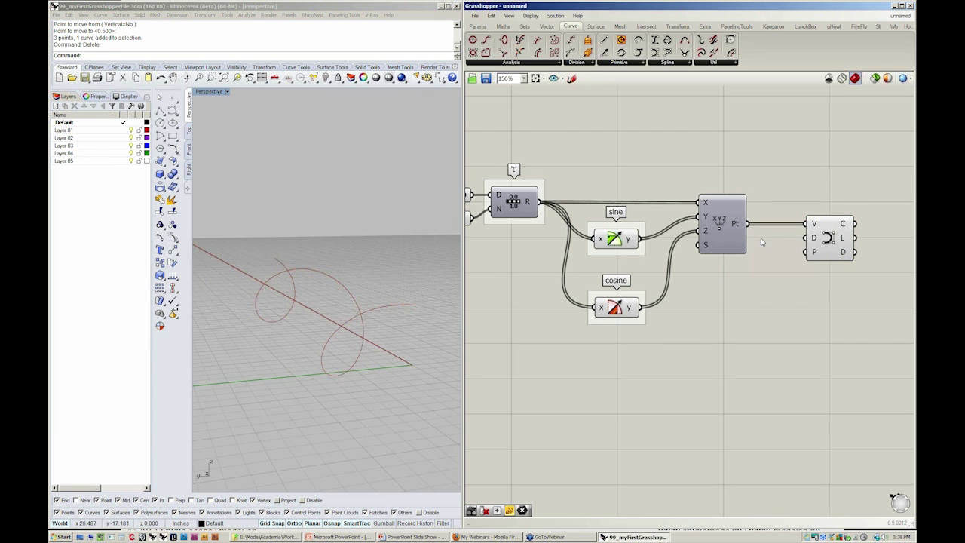
right_drag(402, 304, 370, 319)
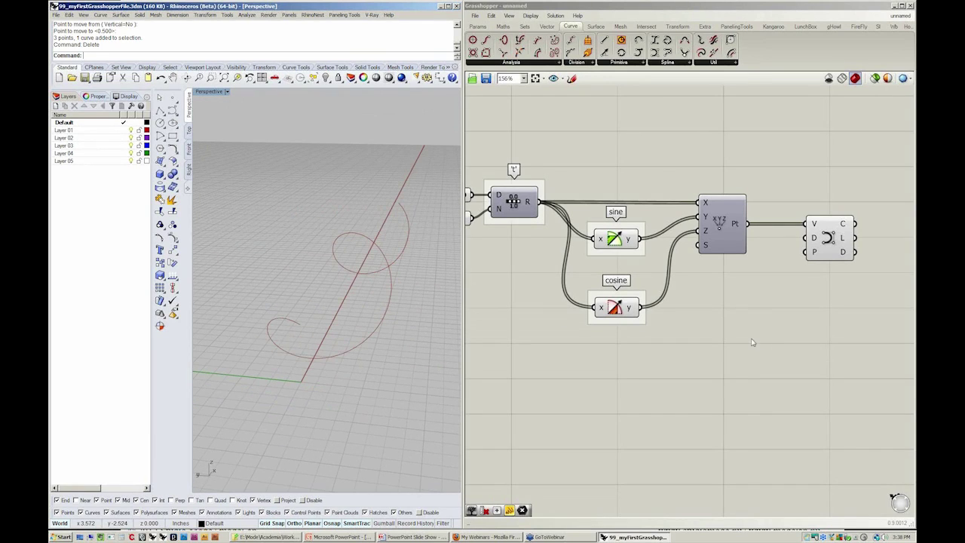
right_click(719, 224)
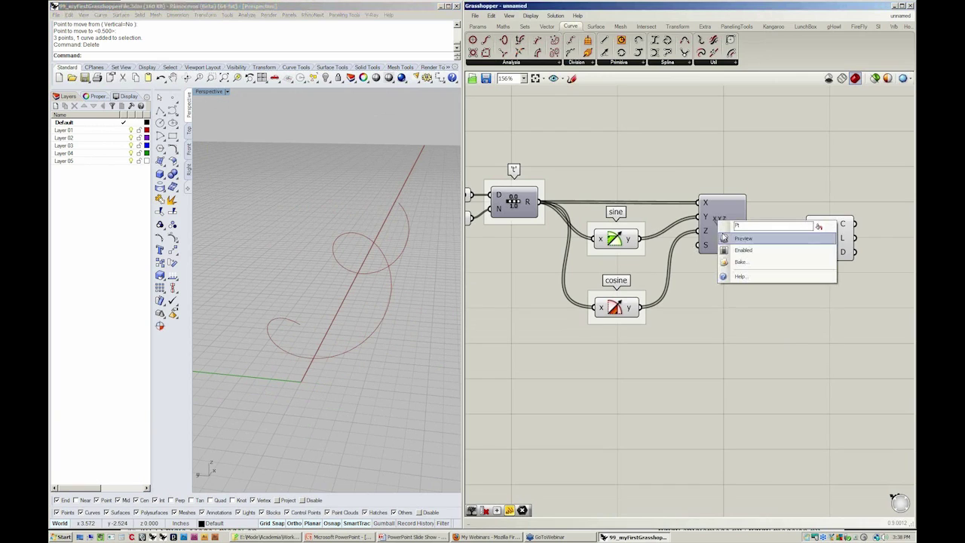
click(722, 236)
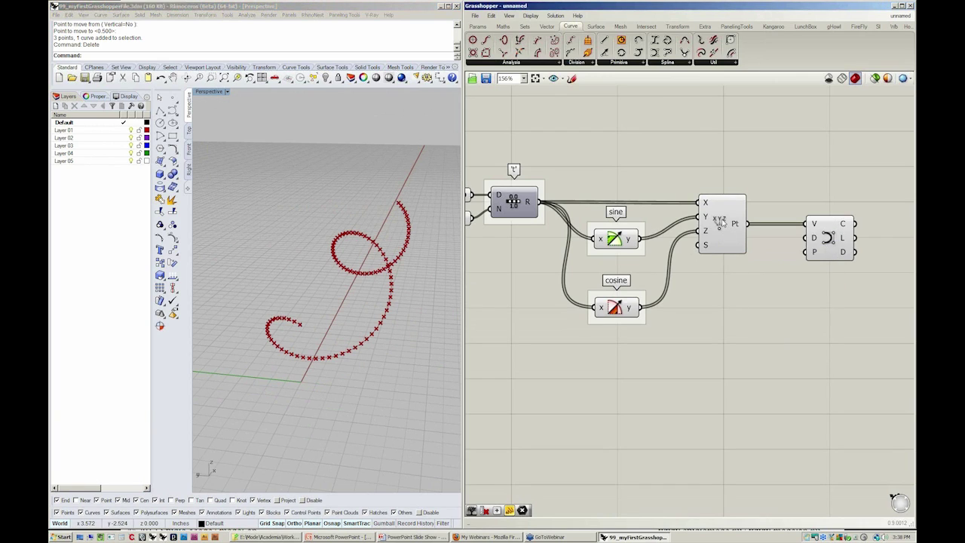
- Disable the Point XYZ component
right_click(720, 222)
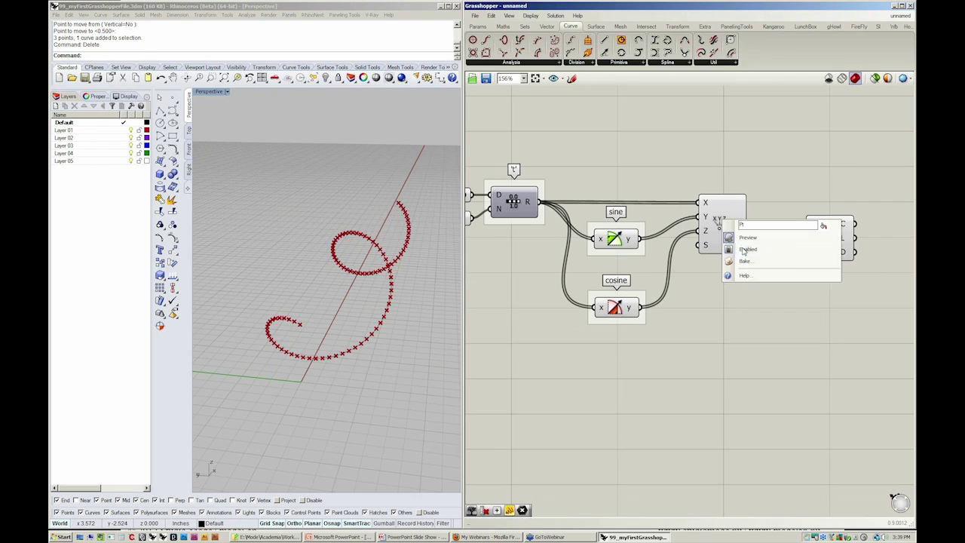
click(745, 250)
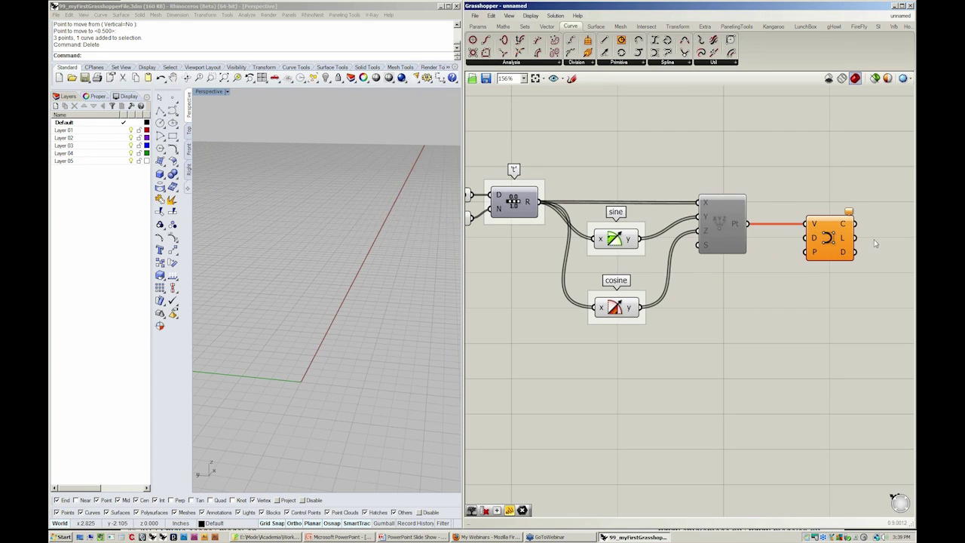
right_drag(820, 299, 829, 290)
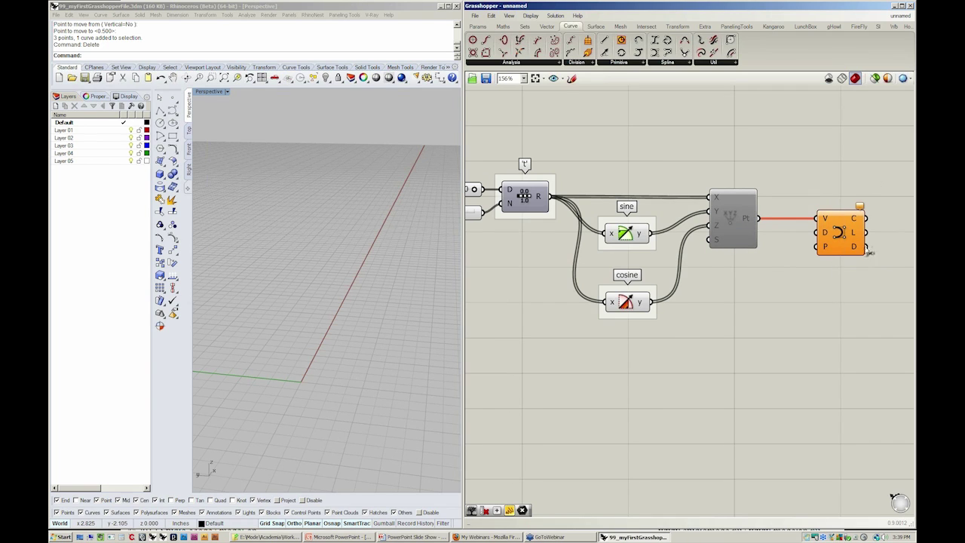
right_drag(870, 252, 852, 315)
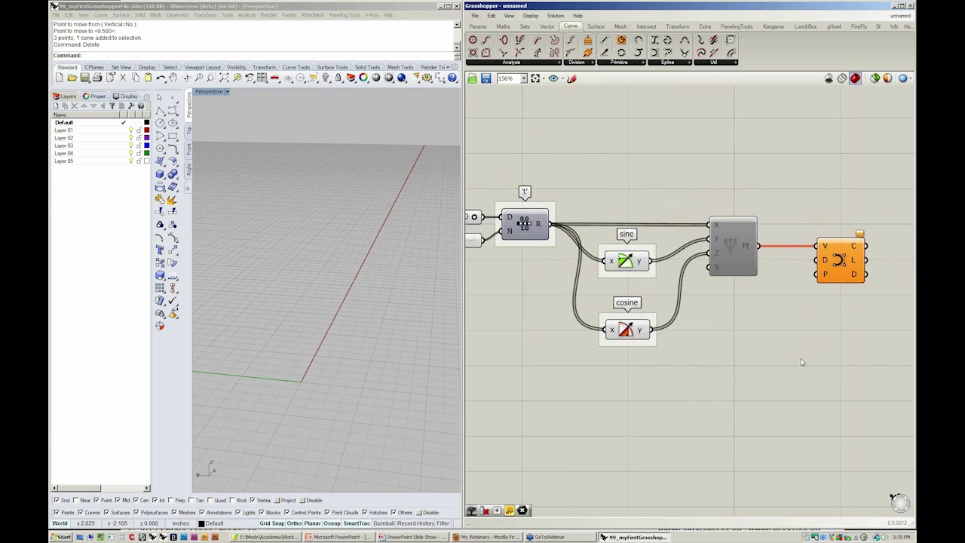
- Re-enable the Point XYZ component so it feeds the Curve component again
right_click(733, 245)
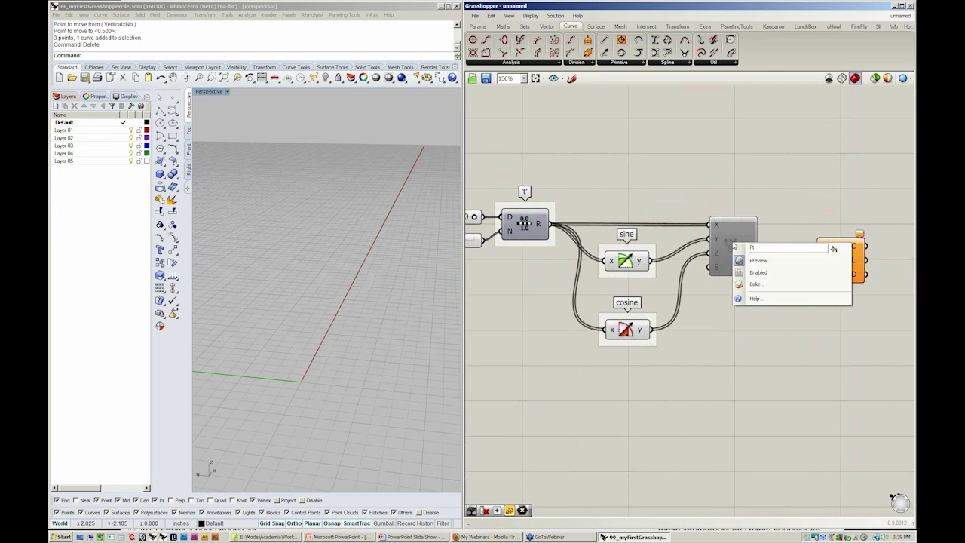
click(758, 272)
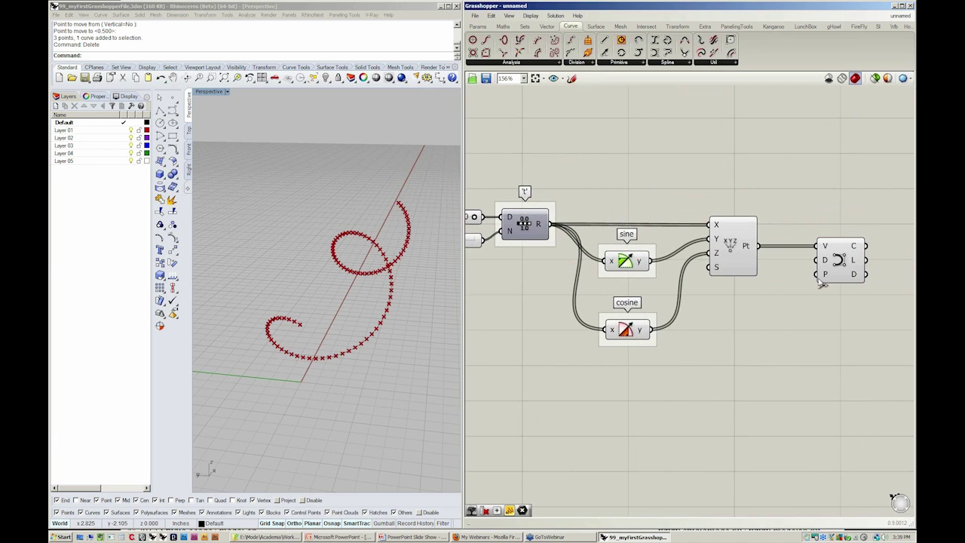
- Hide the preview of the Point XYZ component and show it again
right_click(735, 247)
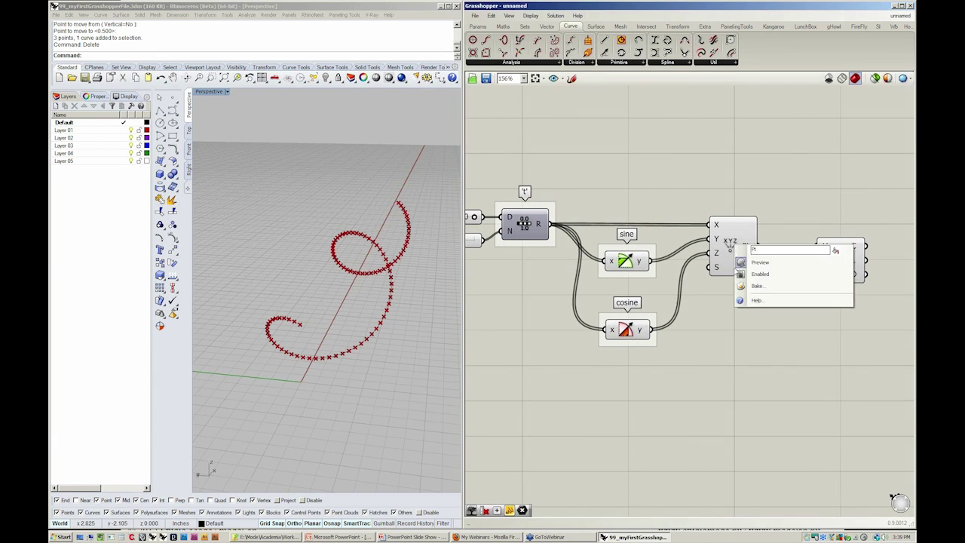
click(777, 263)
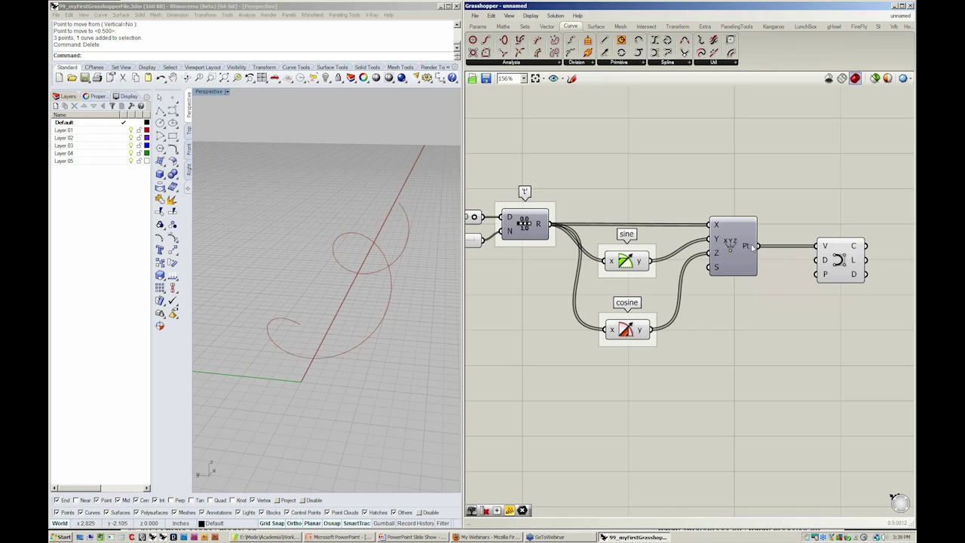
click(756, 261)
- Disable the Point XYZ component to compare this with hiding its preview, and enable it again
right_click(733, 245)
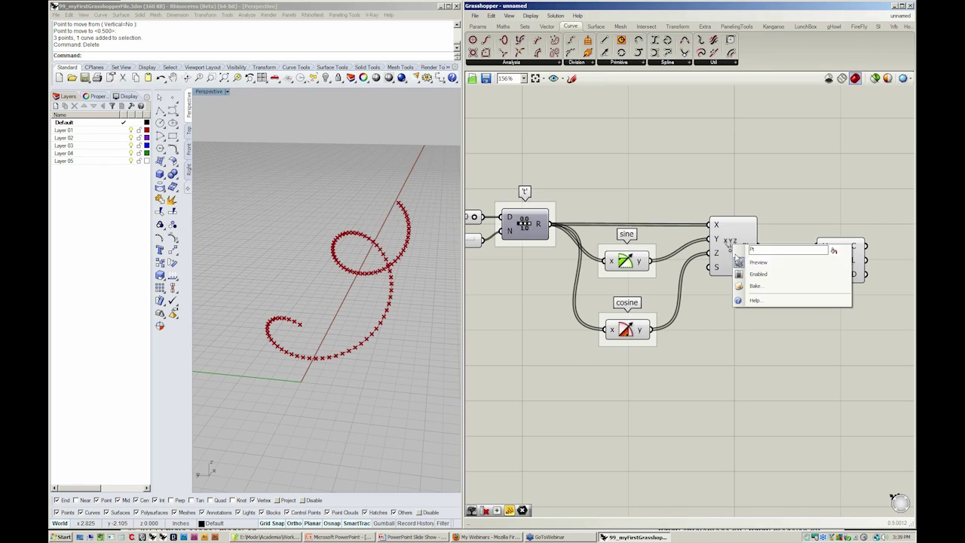
click(757, 274)
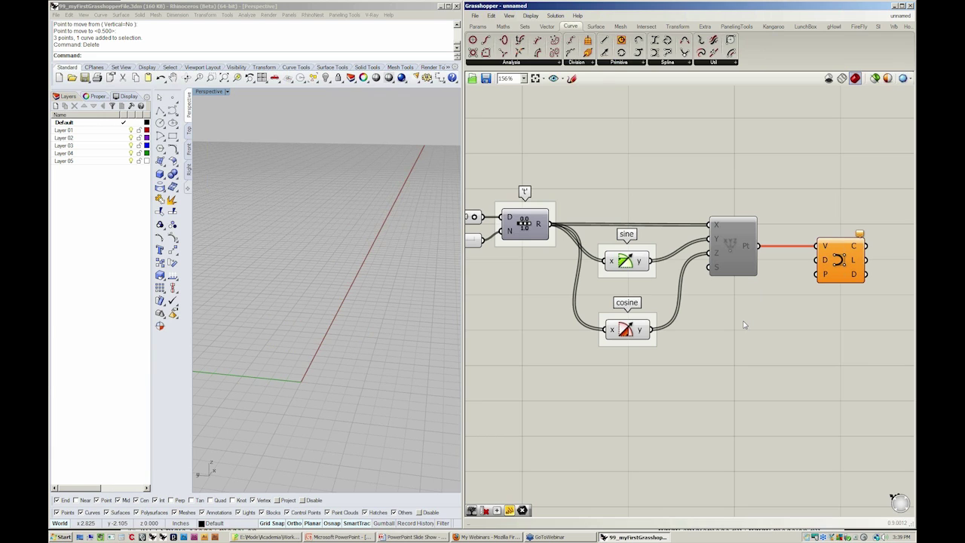
right_click(734, 246)
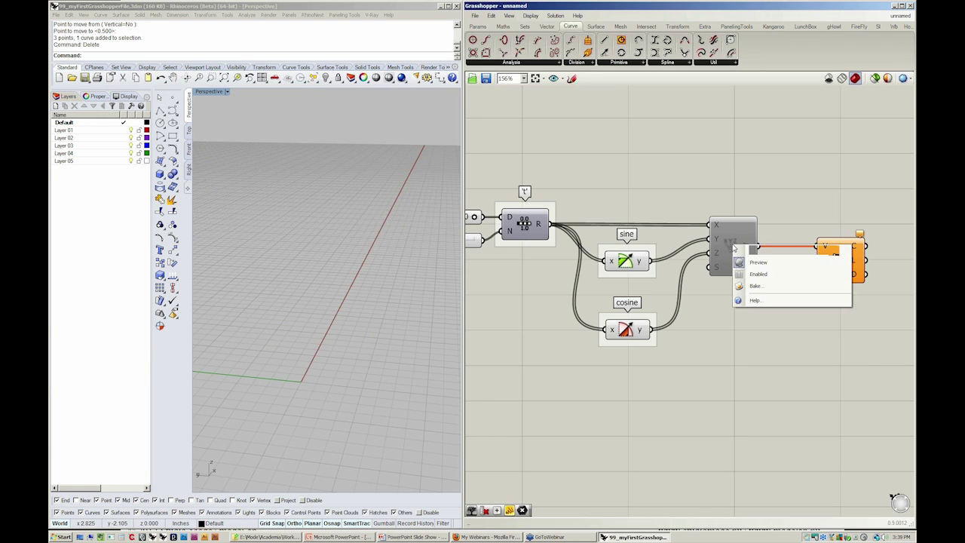
click(757, 275)
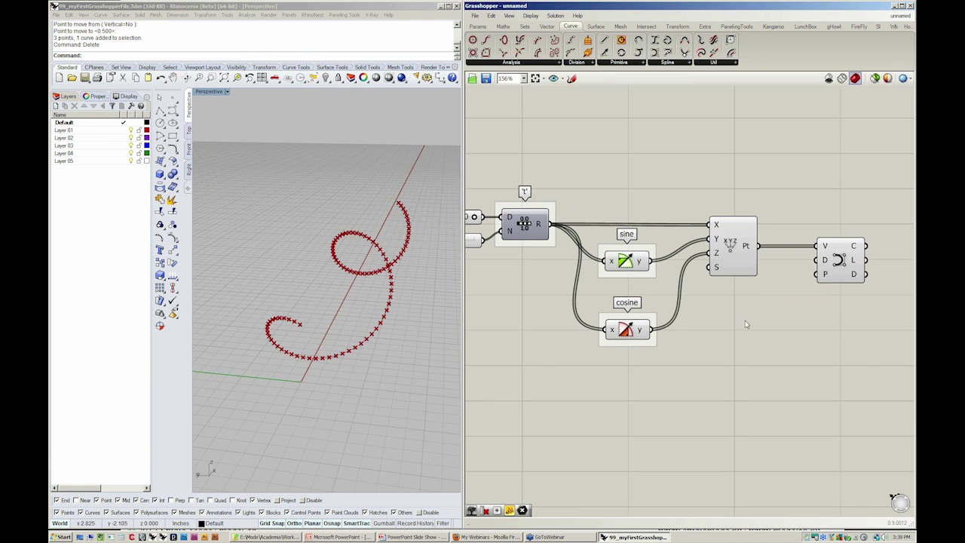
- Create a new, empty Grasshopper document after viewing the finished spiral definition
right_drag(331, 301, 376, 336)
scroll(844, 347, down, 3)
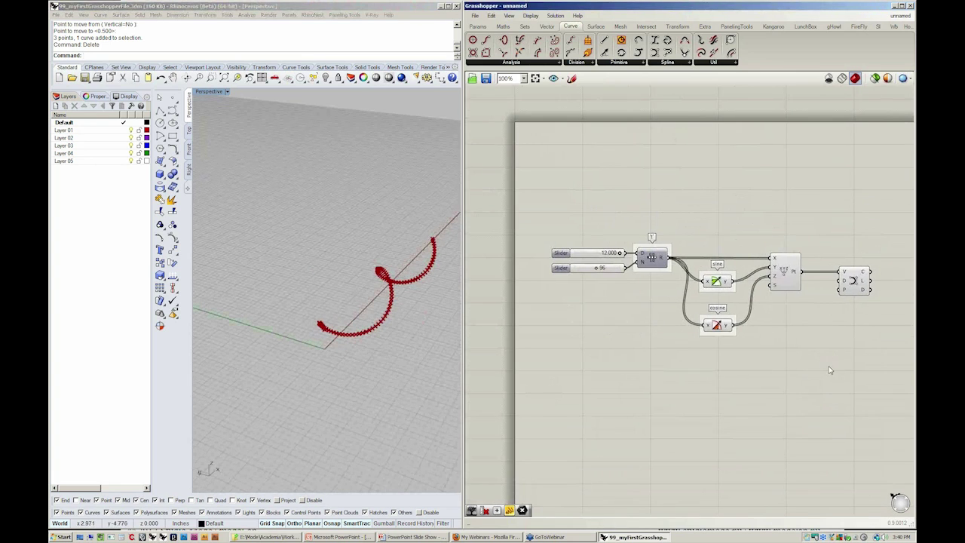
click(475, 16)
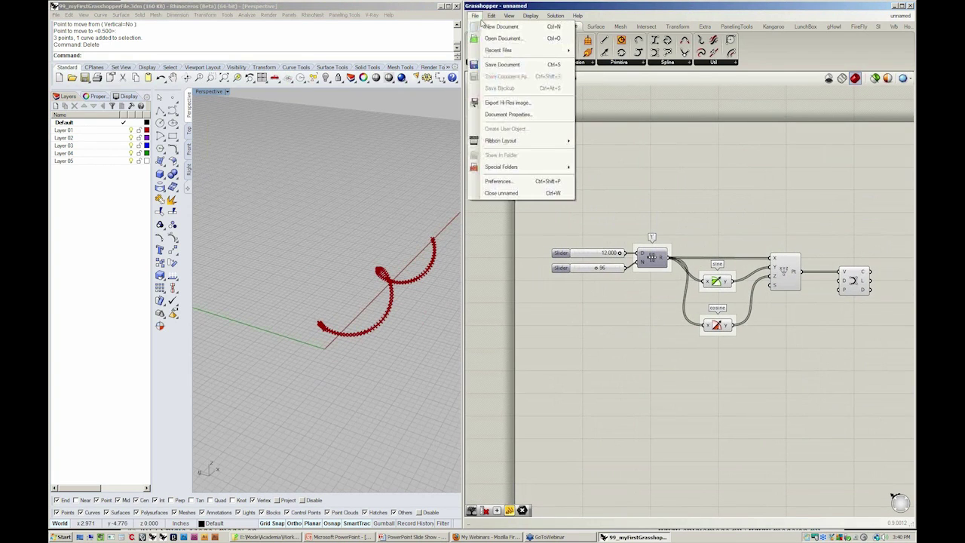
click(501, 27)
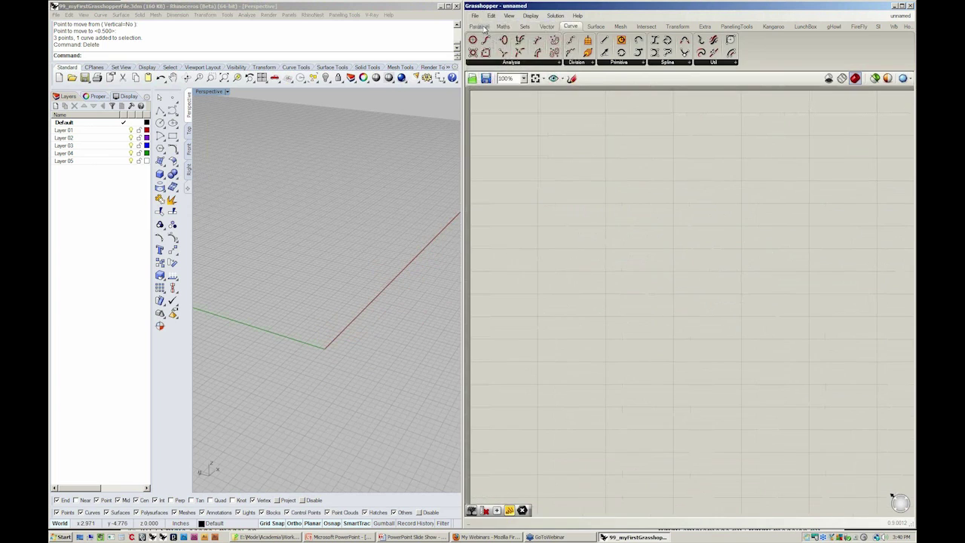